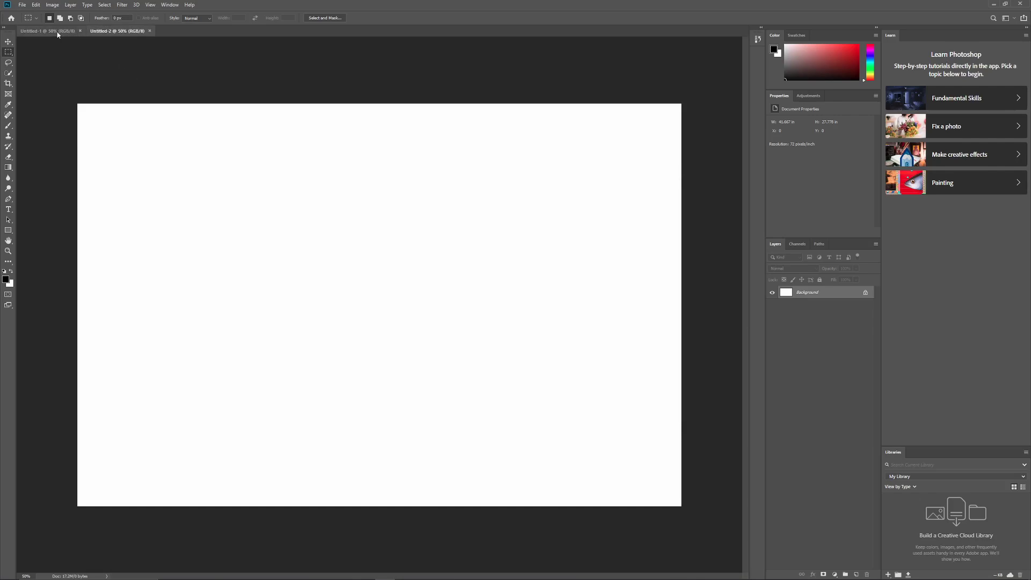
Close the Untitled-1 document and place the photo MVIMG_20190320_135253 on the left half of the Untitled-2 canvas.
click(80, 31)
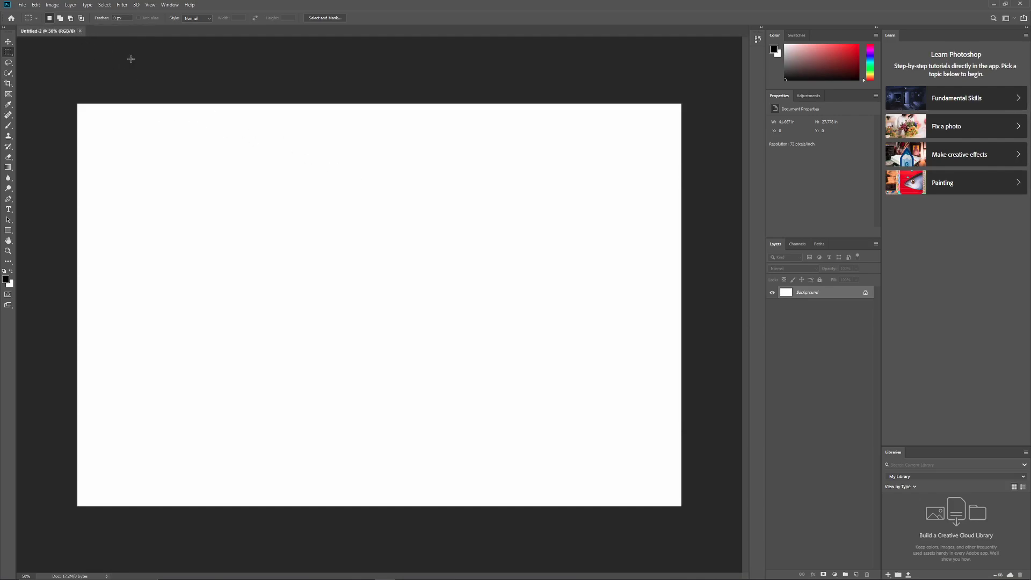
key(alt+Tab)
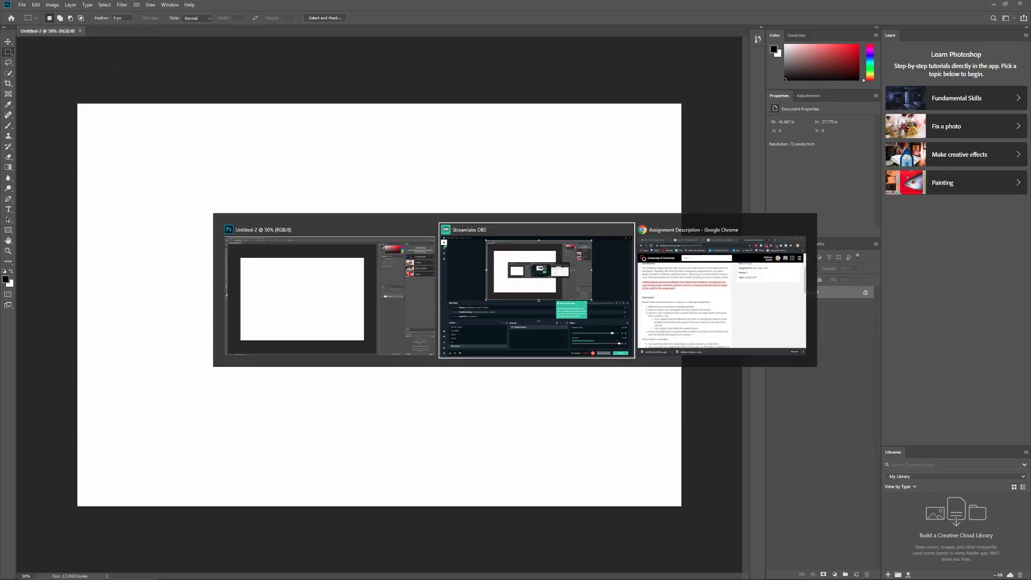
key(Escape)
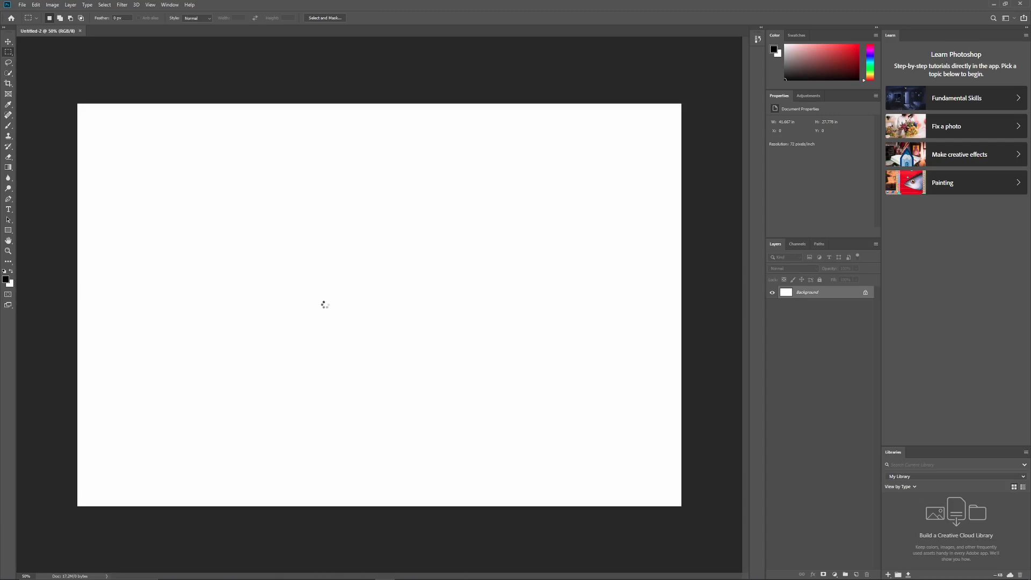
drag(0, 199, 358, 199)
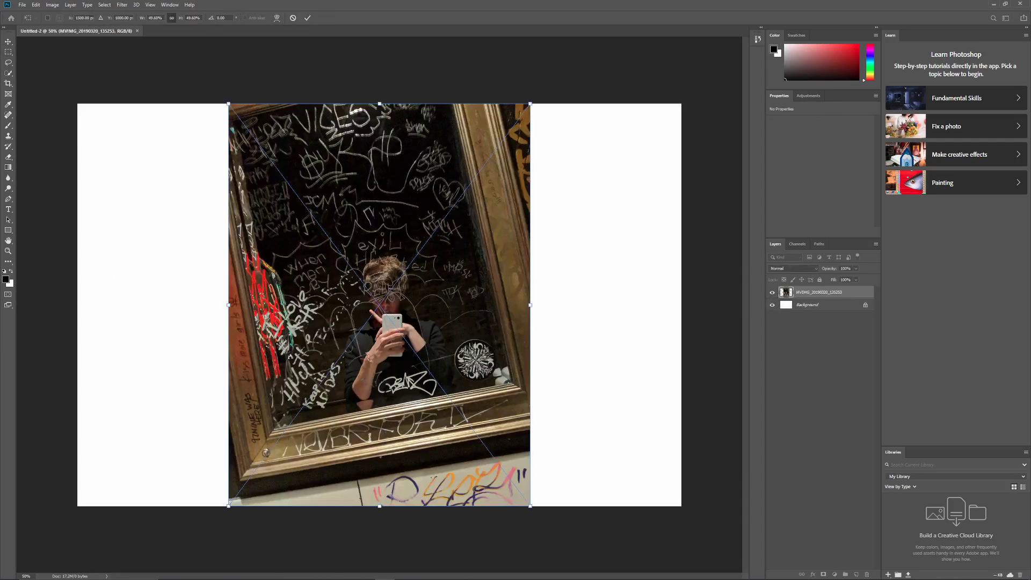
drag(408, 243, 256, 243)
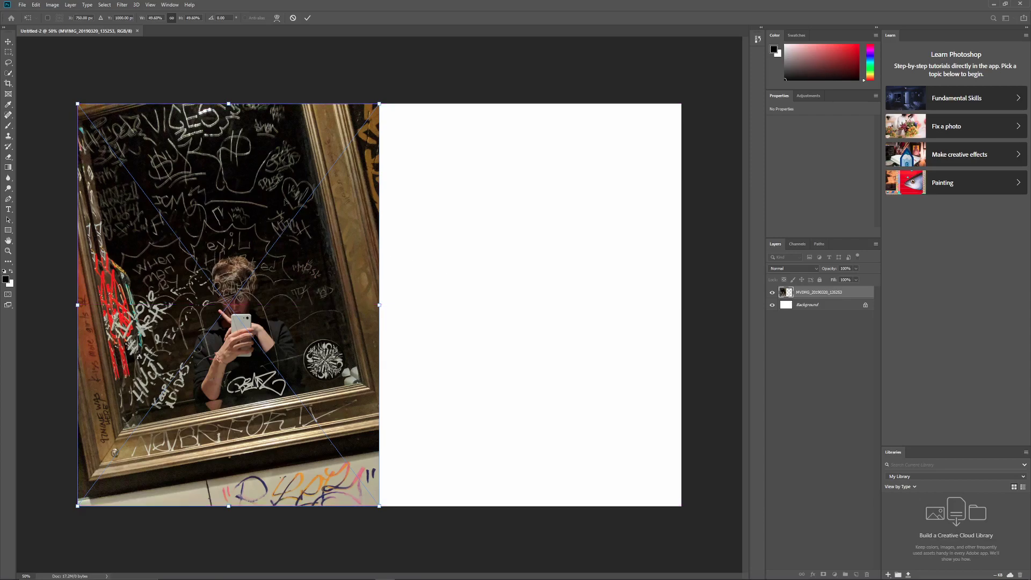
key(Return)
Select the Background layer and reduce the canvas width to 20.833 inches, accepting the clipping.
click(813, 306)
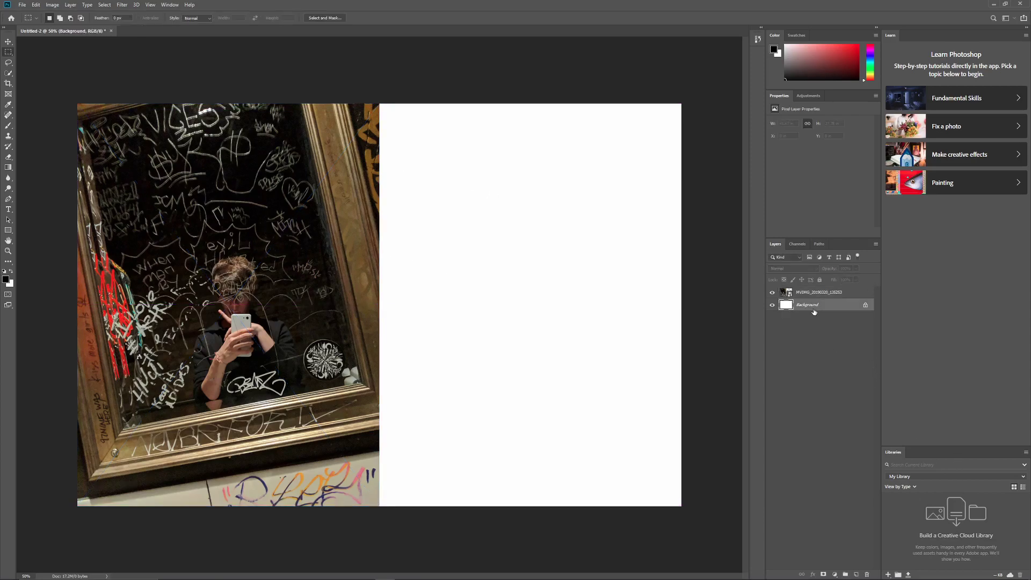
click(52, 5)
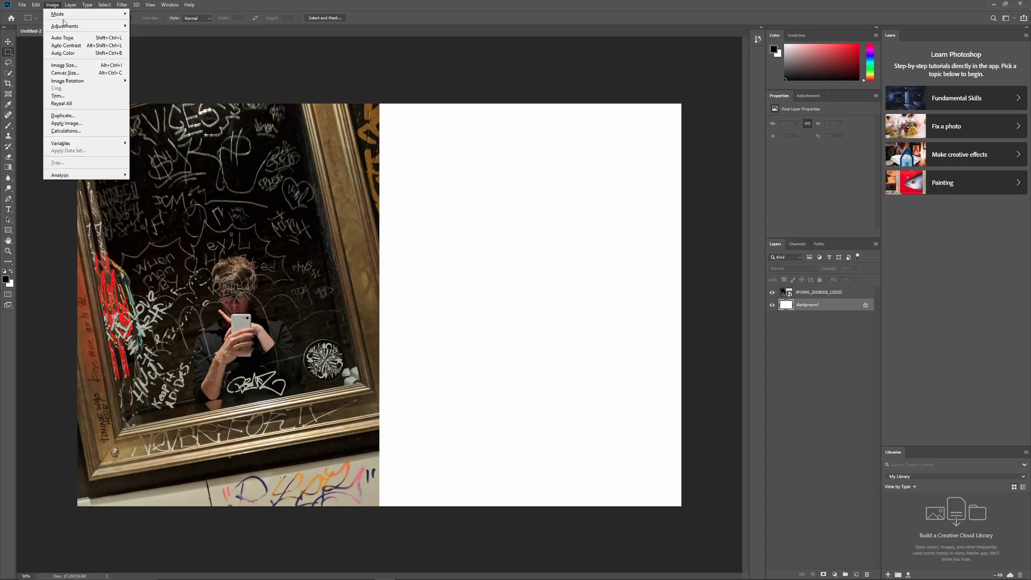
click(64, 72)
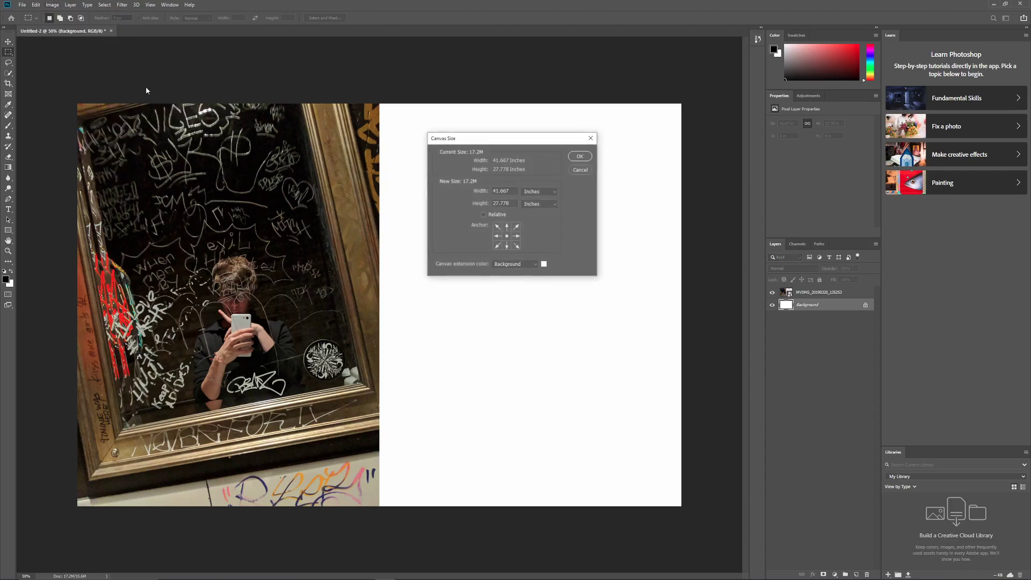
drag(515, 192, 432, 192)
text(20)
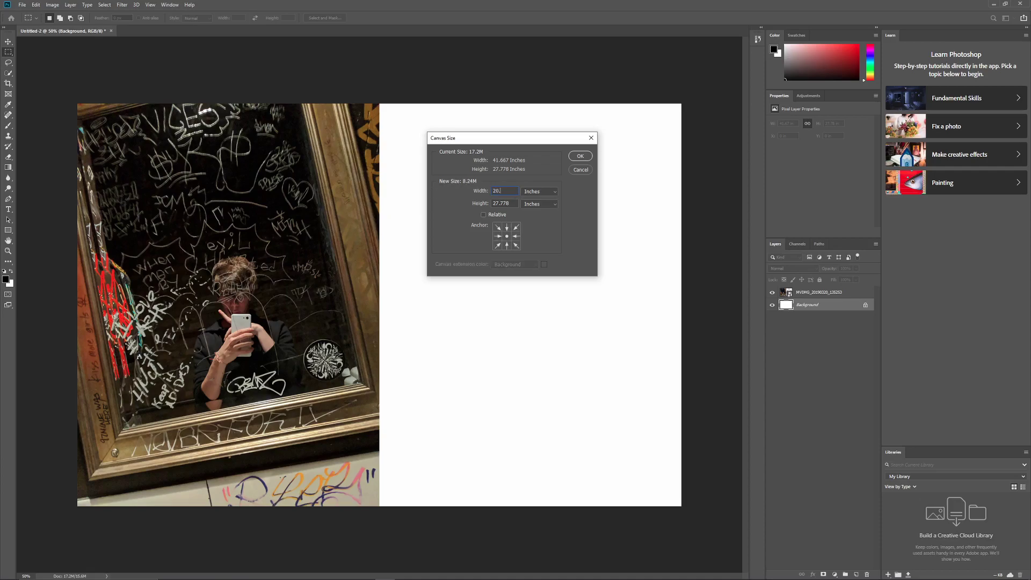
click(583, 155)
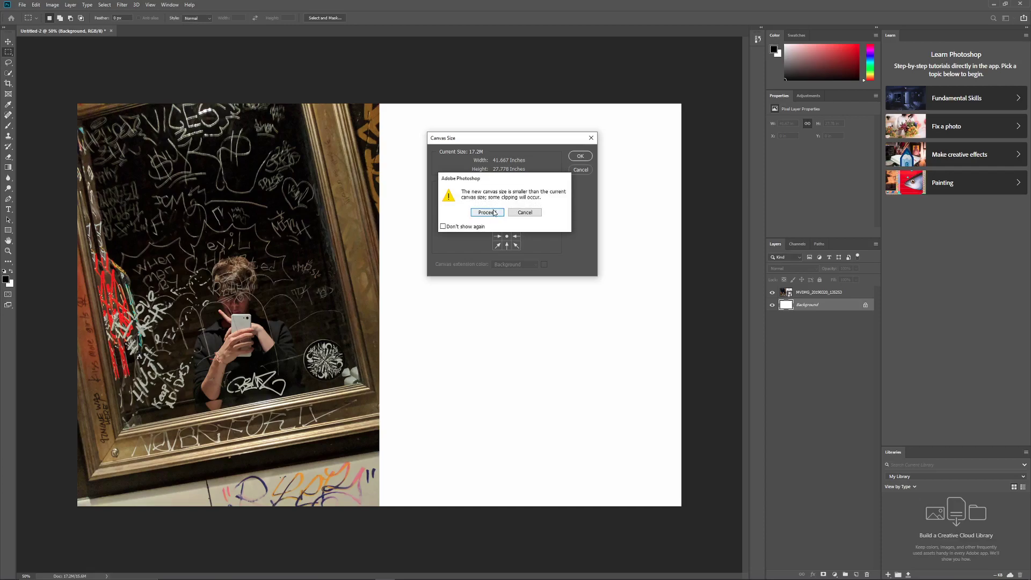
click(494, 212)
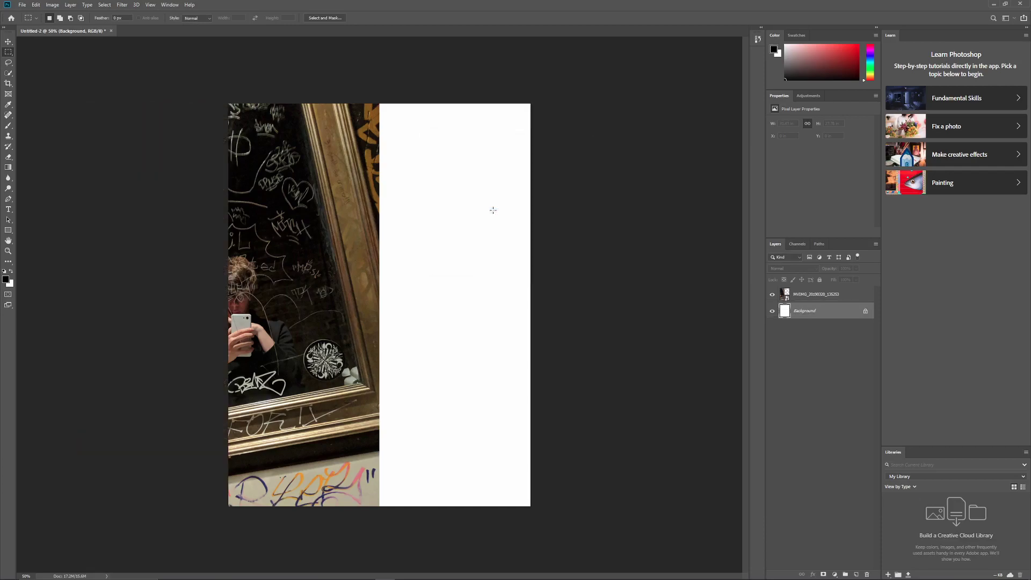
Move the photo layer so that it fills the narrowed canvas.
click(811, 296)
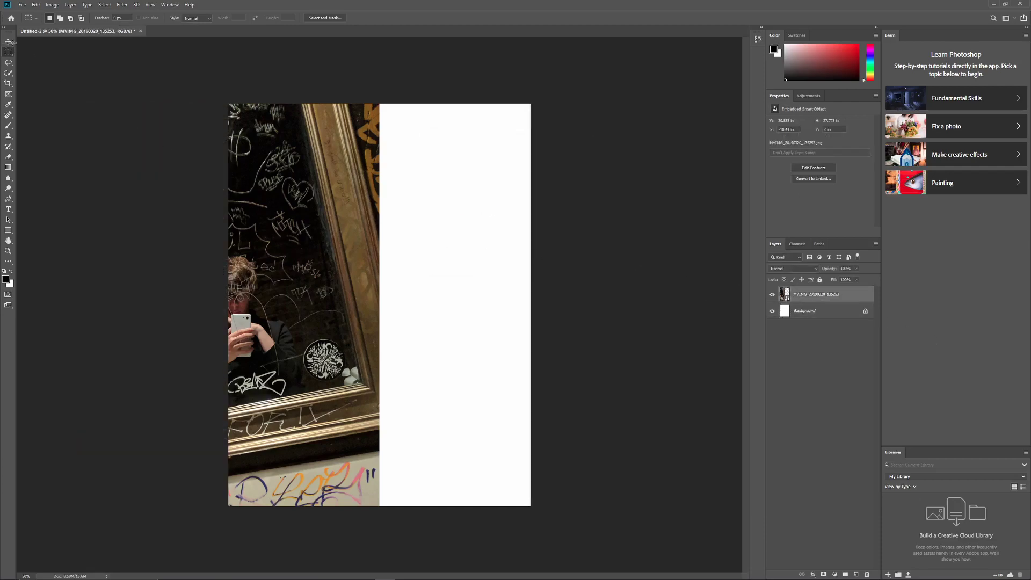
key(v)
drag(275, 207, 422, 209)
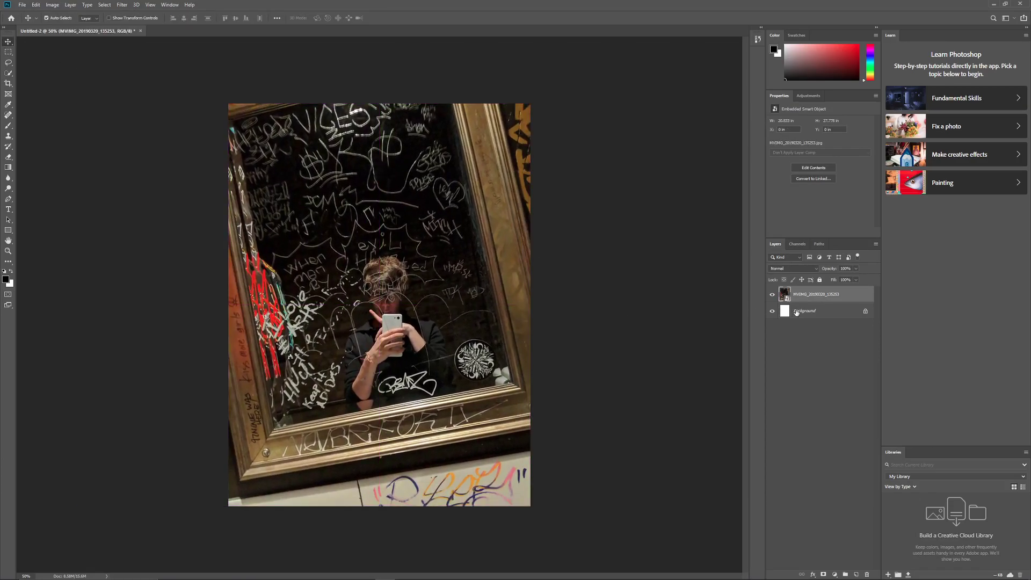
With the Background layer selected, enlarge the canvas by 40 pixels in both width and height to leave a border around the photo.
click(784, 311)
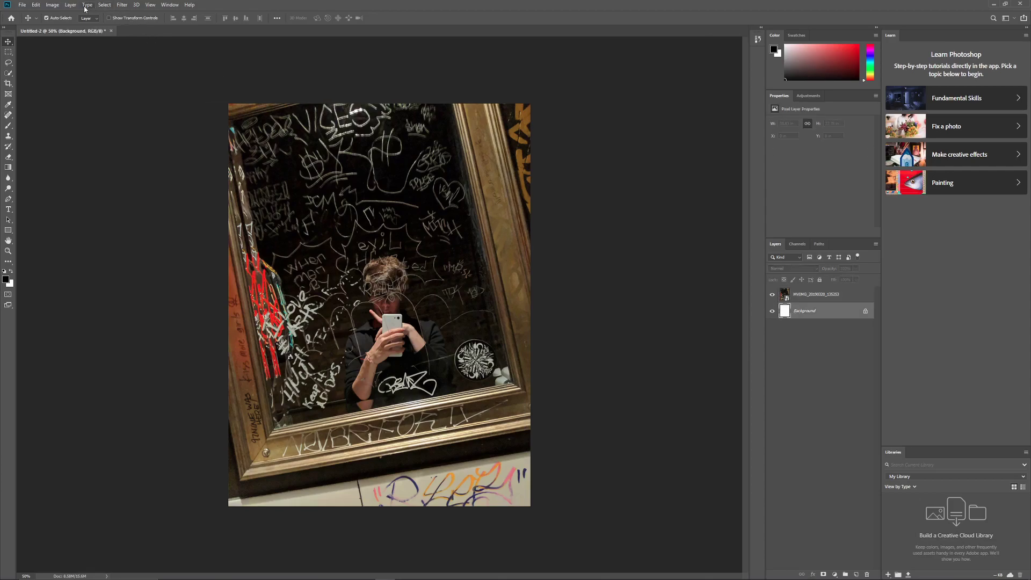
click(52, 4)
click(73, 75)
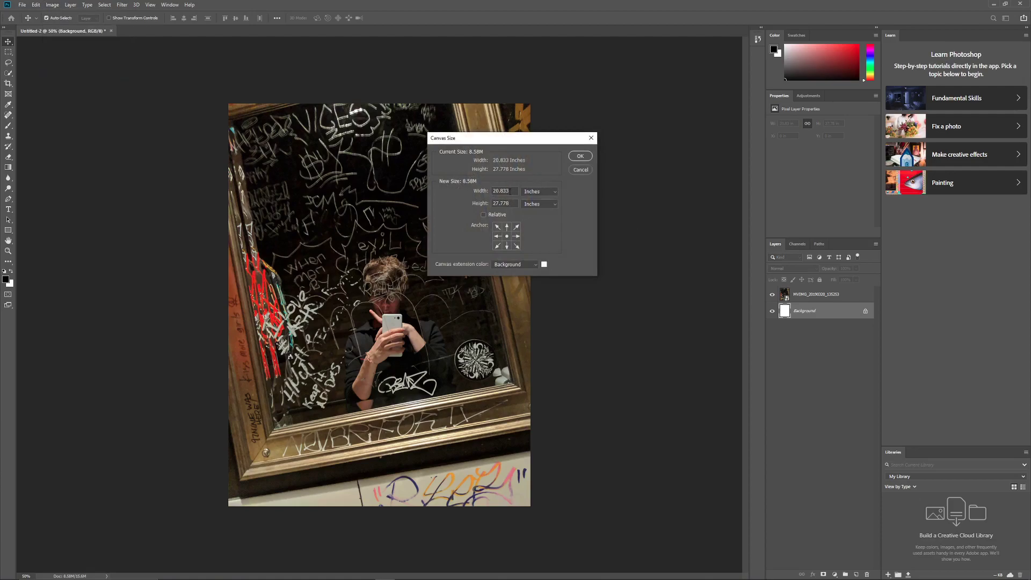
click(543, 191)
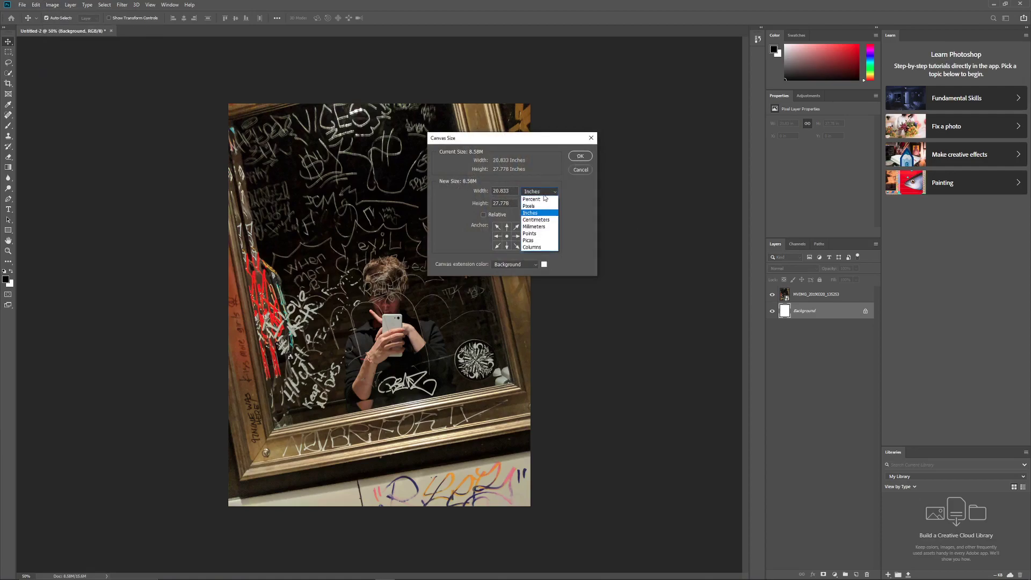
click(537, 204)
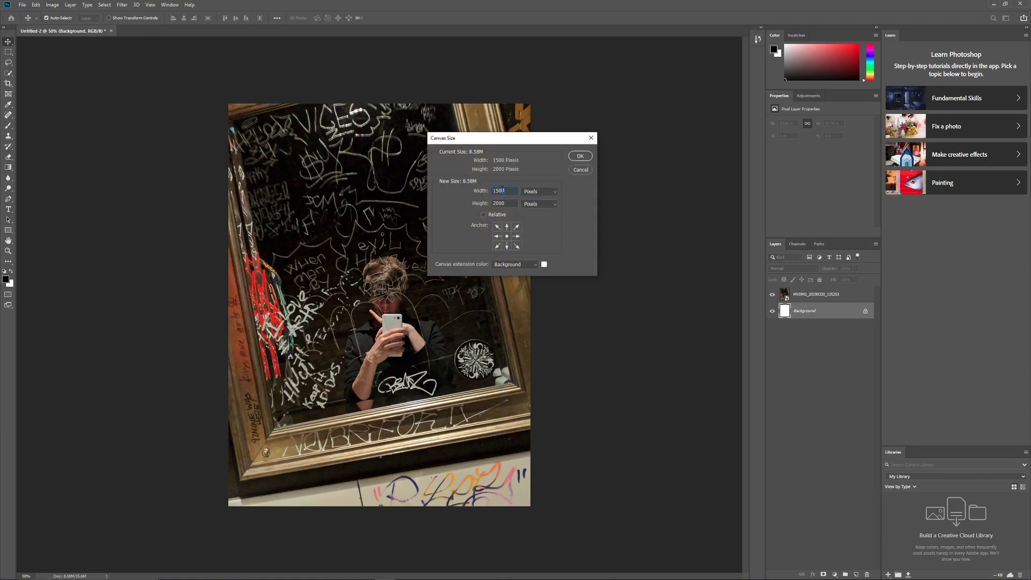
text(4040)
click(586, 156)
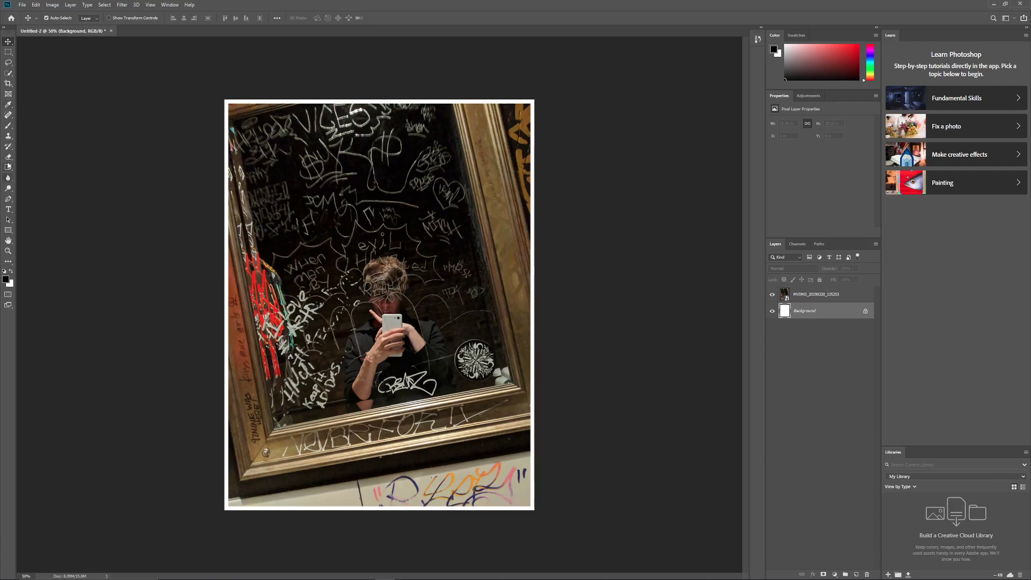
Paint the white border on the Background layer black with an enlarged brush, covering all four sides.
click(9, 128)
click(58, 18)
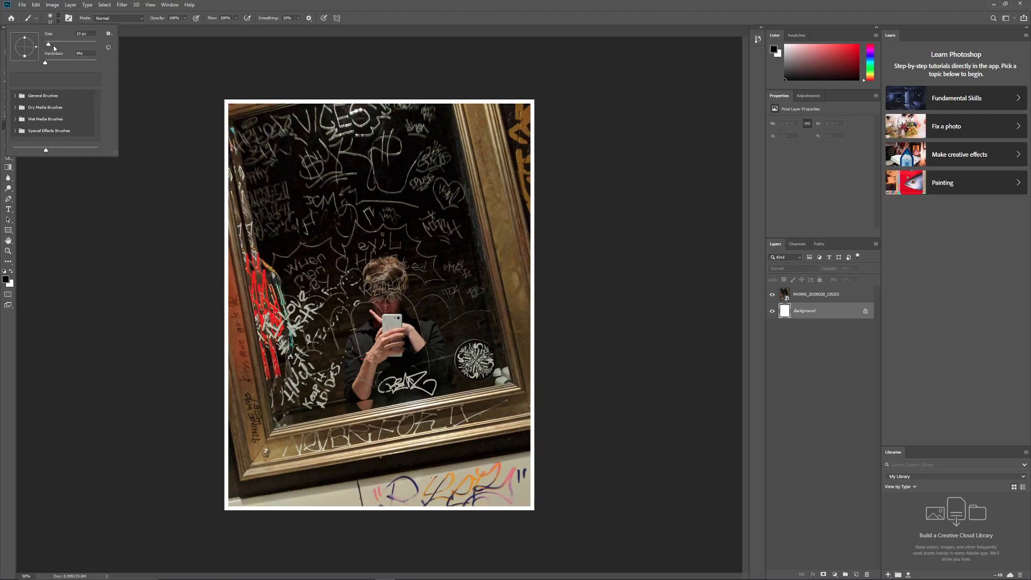
drag(48, 47, 73, 46)
mouse_move(228, 99)
mouse_down()
mouse_move(229, 166)
mouse_move(218, 85)
mouse_move(213, 311)
mouse_move(275, 101)
mouse_move(348, 92)
mouse_move(586, 111)
mouse_move(509, 101)
mouse_move(522, 236)
mouse_move(501, 307)
mouse_move(531, 334)
mouse_move(526, 205)
mouse_up()
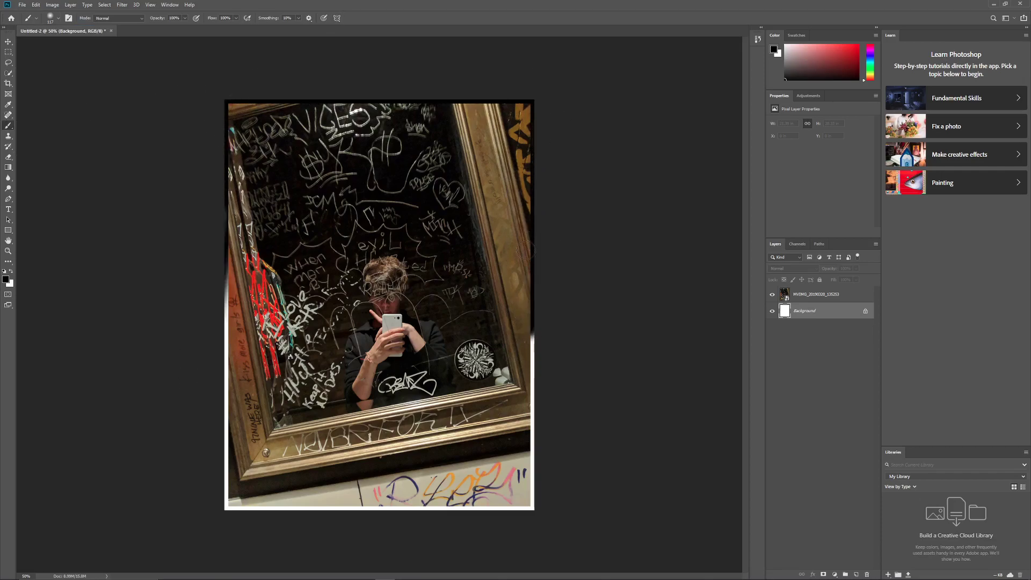
mouse_move(533, 338)
mouse_down()
mouse_move(533, 494)
mouse_move(519, 480)
mouse_move(378, 507)
mouse_move(226, 507)
mouse_move(226, 258)
mouse_up()
drag(226, 410, 226, 498)
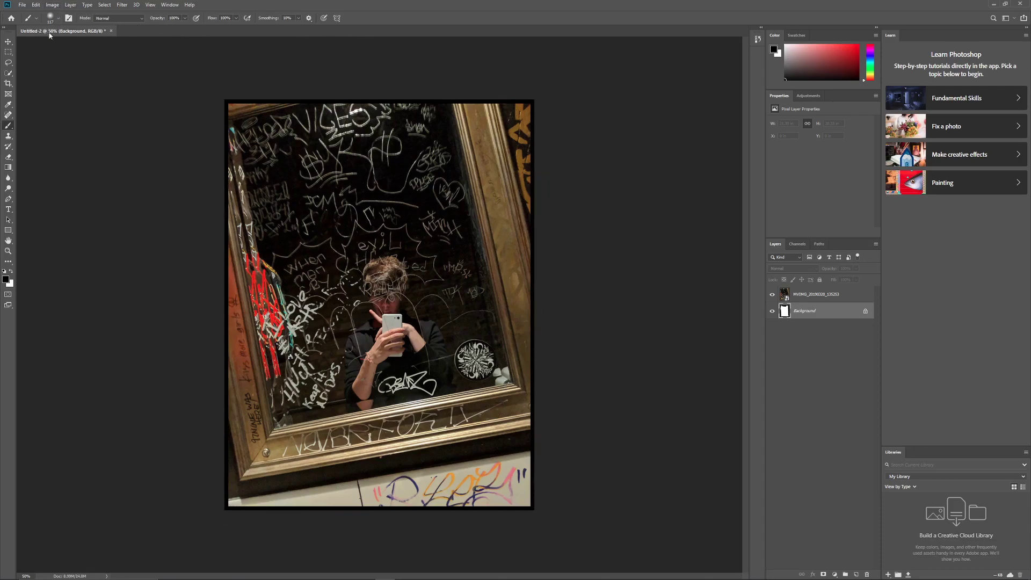
Apply a Hue/Saturation adjustment to the photo layer with hue +137, saturation -3 and lightness -70.
click(803, 295)
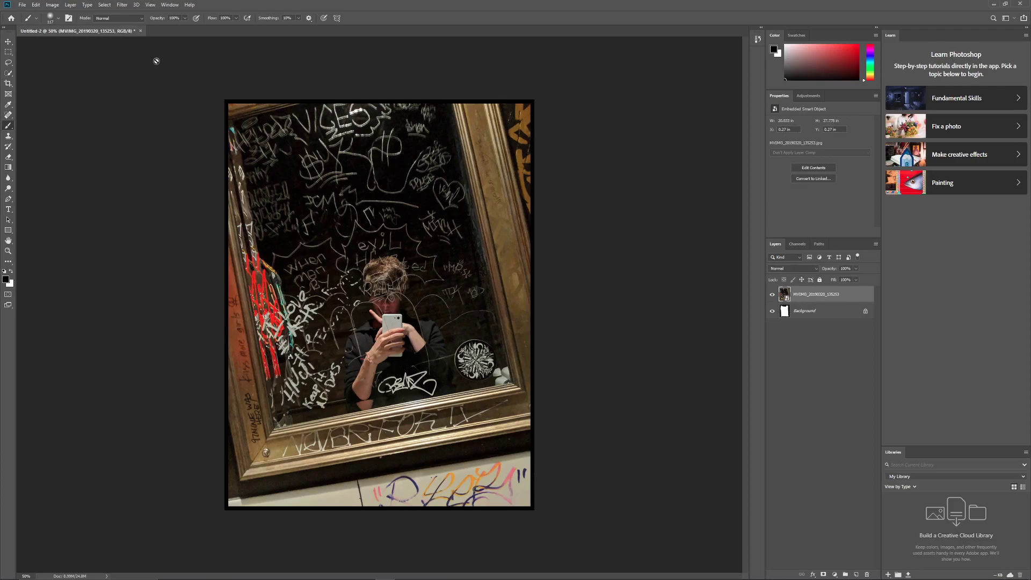
click(57, 8)
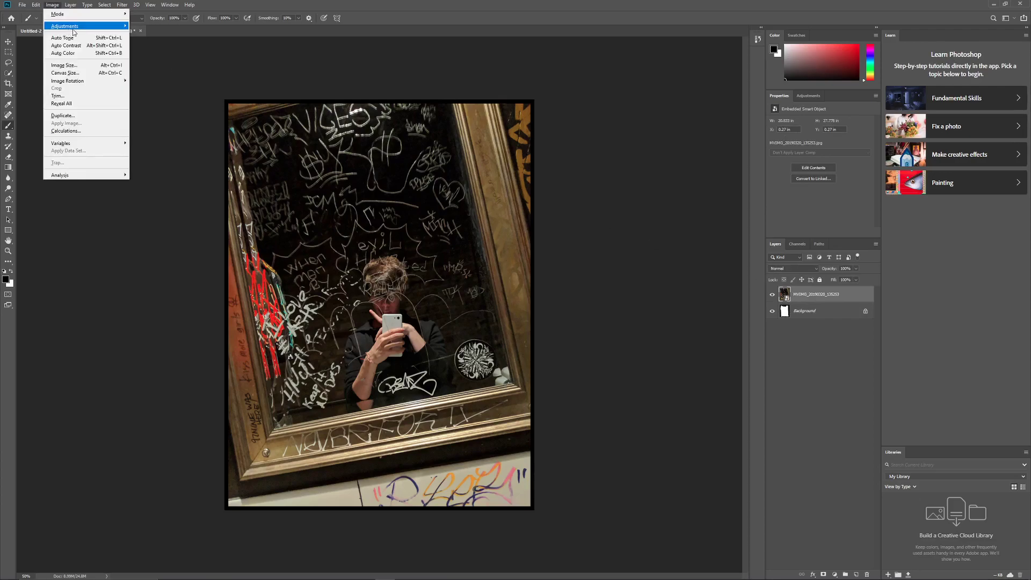
mouse_move(86, 29)
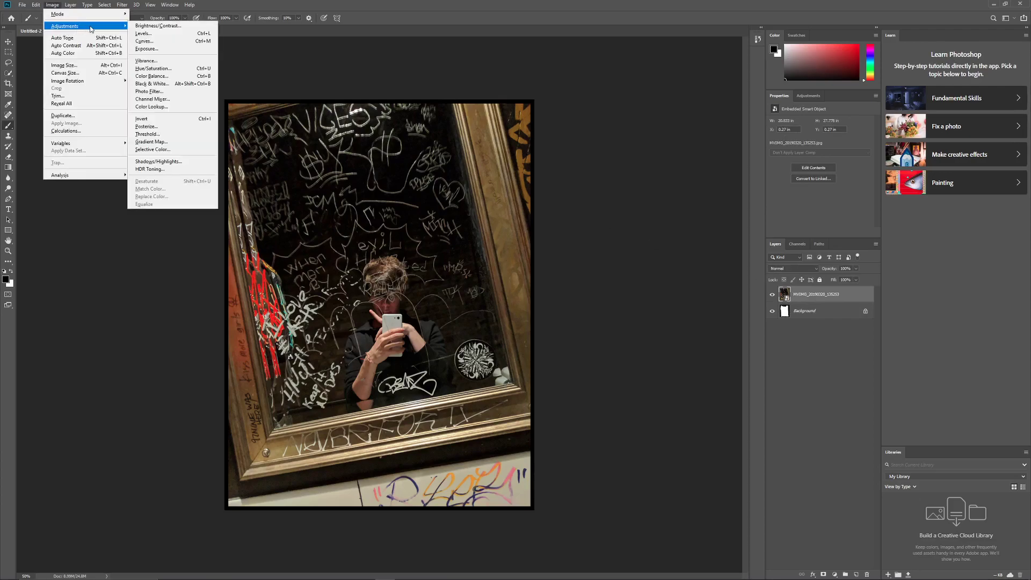
click(155, 69)
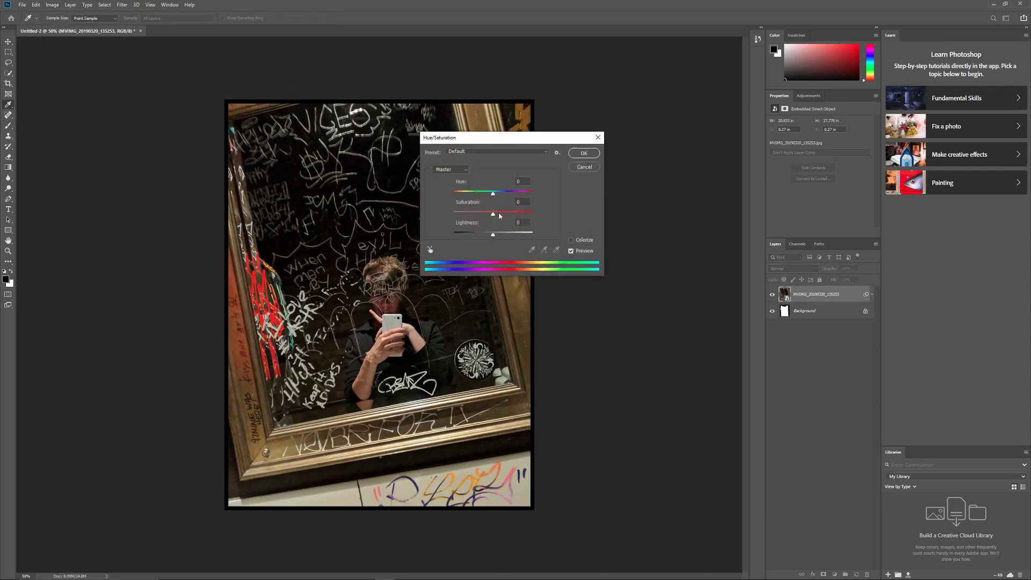
drag(488, 237, 527, 197)
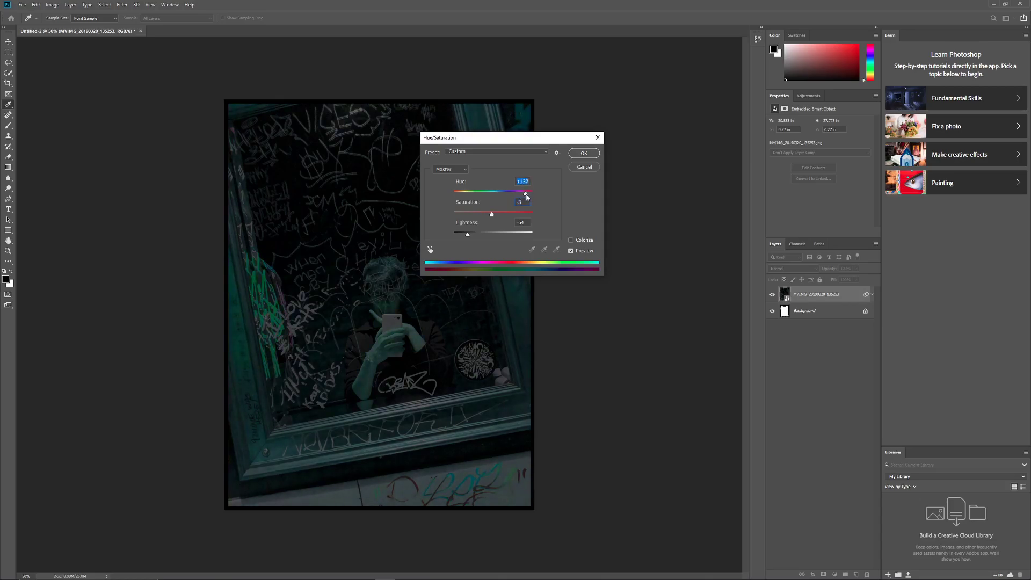
drag(468, 233, 466, 237)
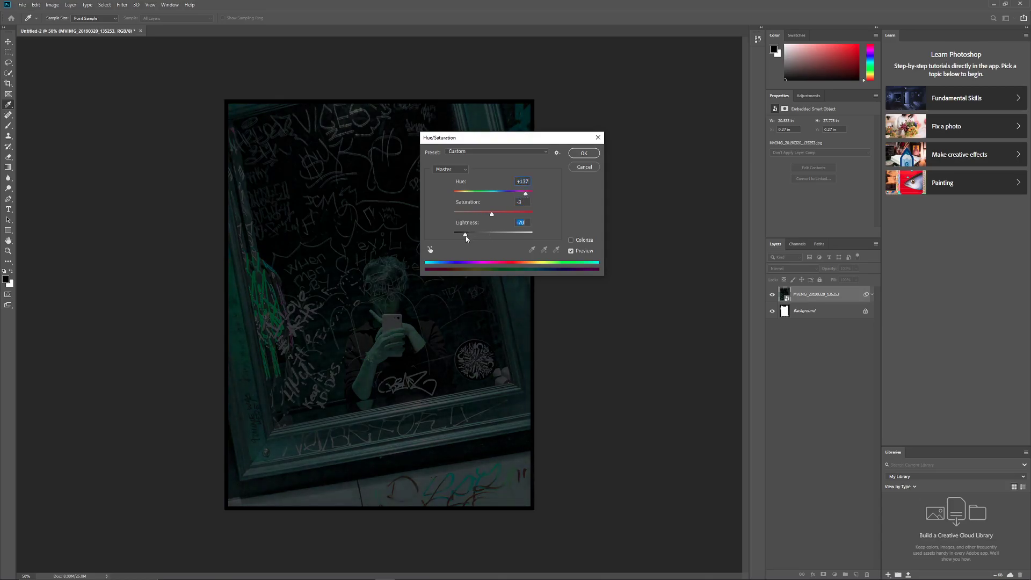
click(584, 153)
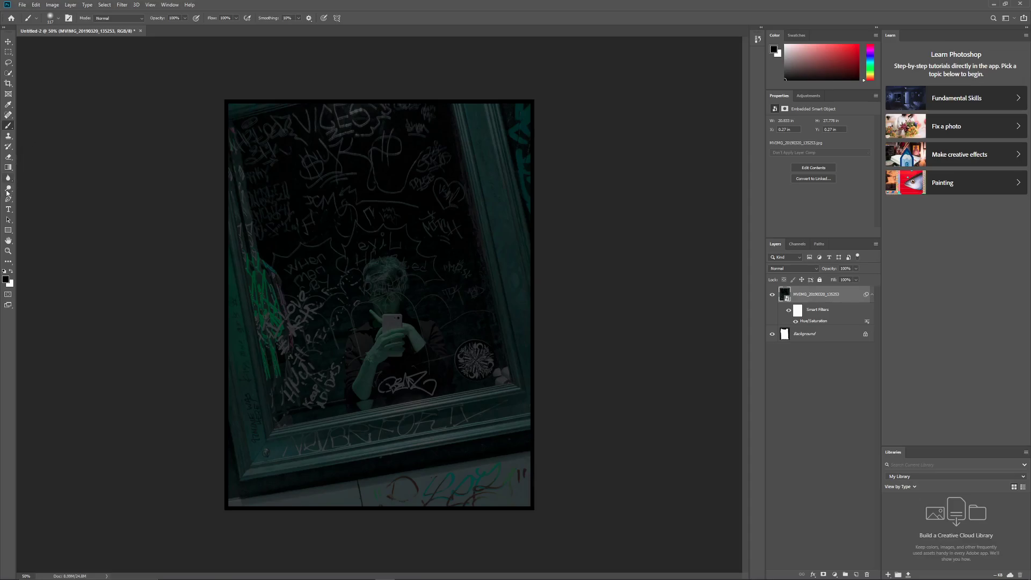
Draw a text box across the lower part of the photo and set its font to Goudy Stout at 170 pt.
click(8, 209)
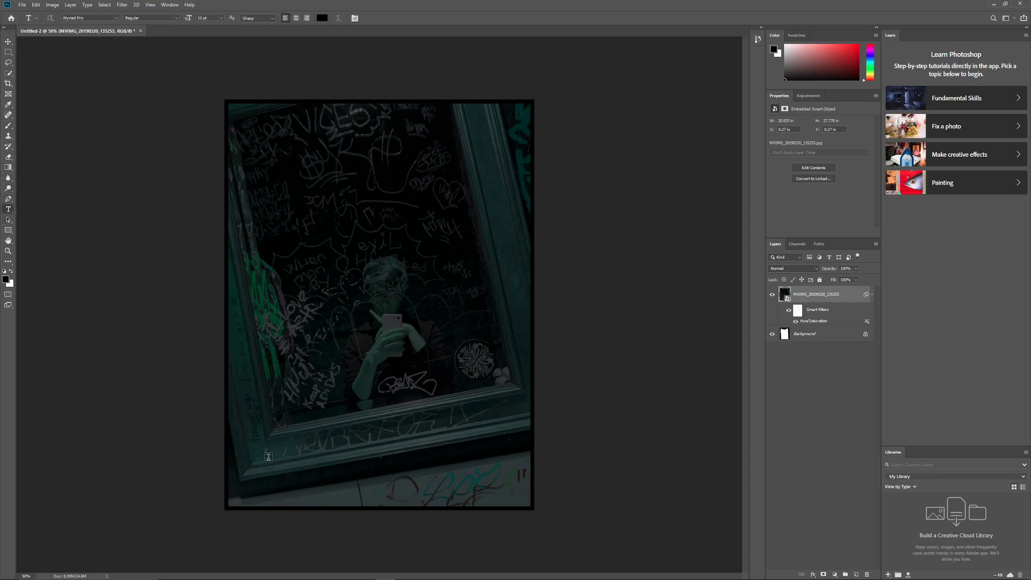
drag(265, 400, 494, 448)
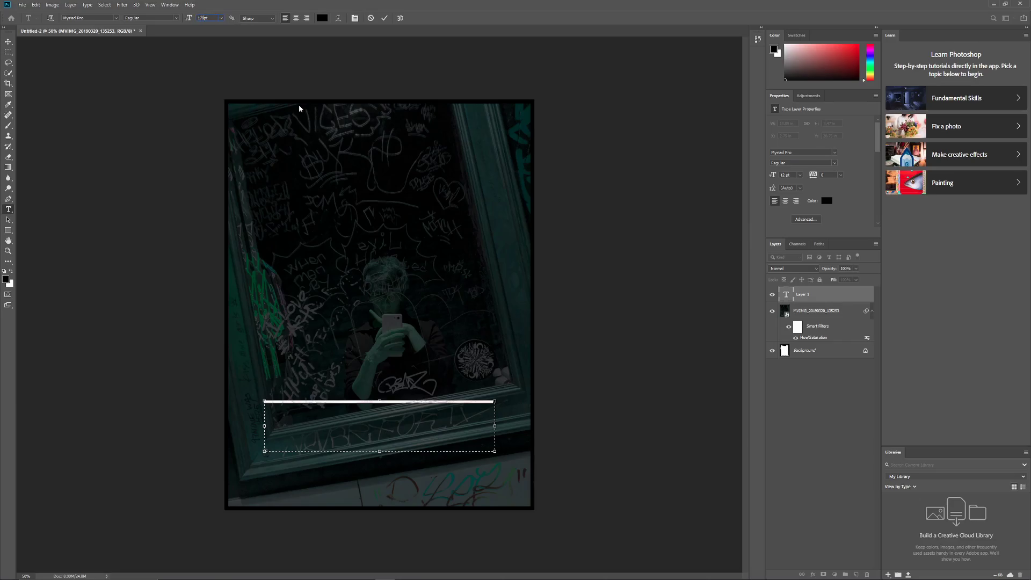
click(116, 18)
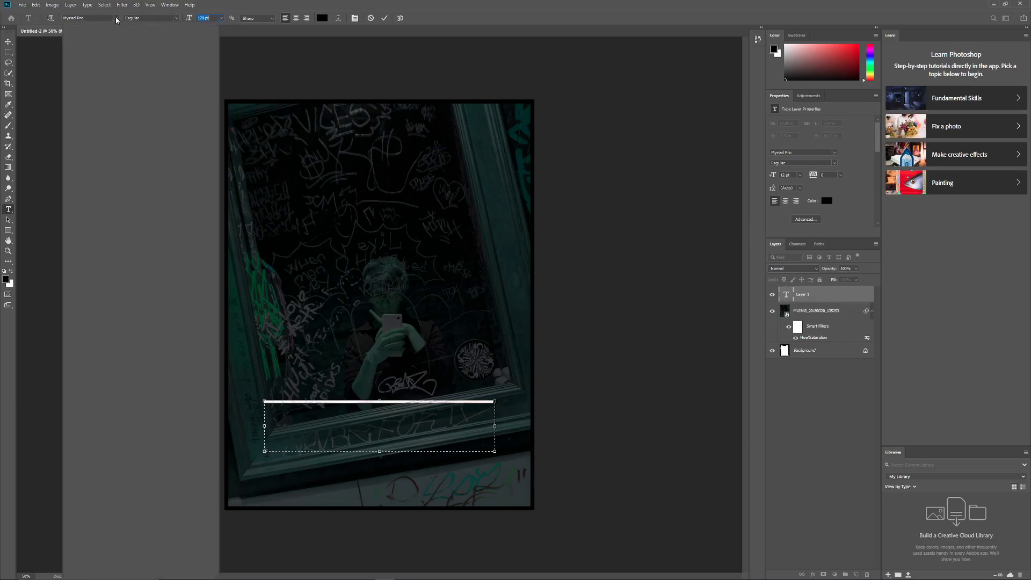
scroll(159, 245, down, 2)
scroll(161, 244, up, 5)
scroll(177, 226, up, 3)
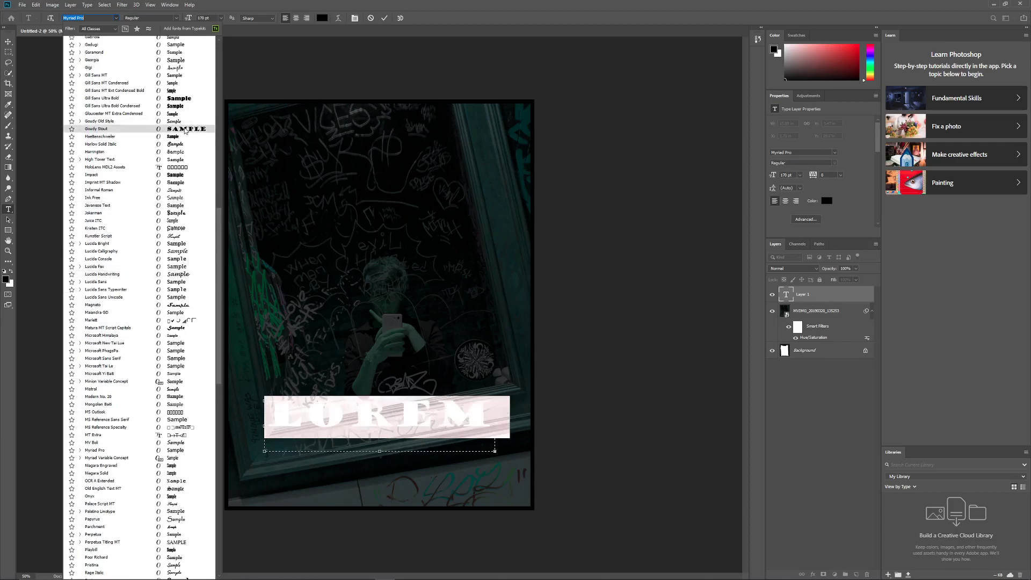
click(185, 130)
Set the text colour to dark red, hex 6b0a0a.
click(321, 17)
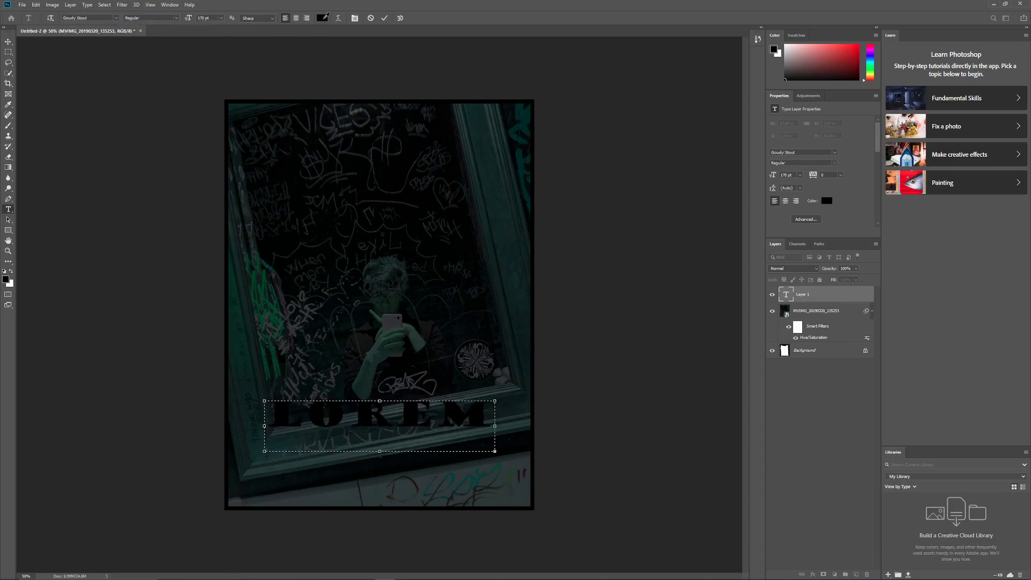
click(505, 203)
click(481, 214)
click(520, 193)
drag(520, 198, 524, 164)
mouse_move(483, 210)
mouse_down()
mouse_move(501, 190)
mouse_move(490, 195)
mouse_move(502, 210)
mouse_up()
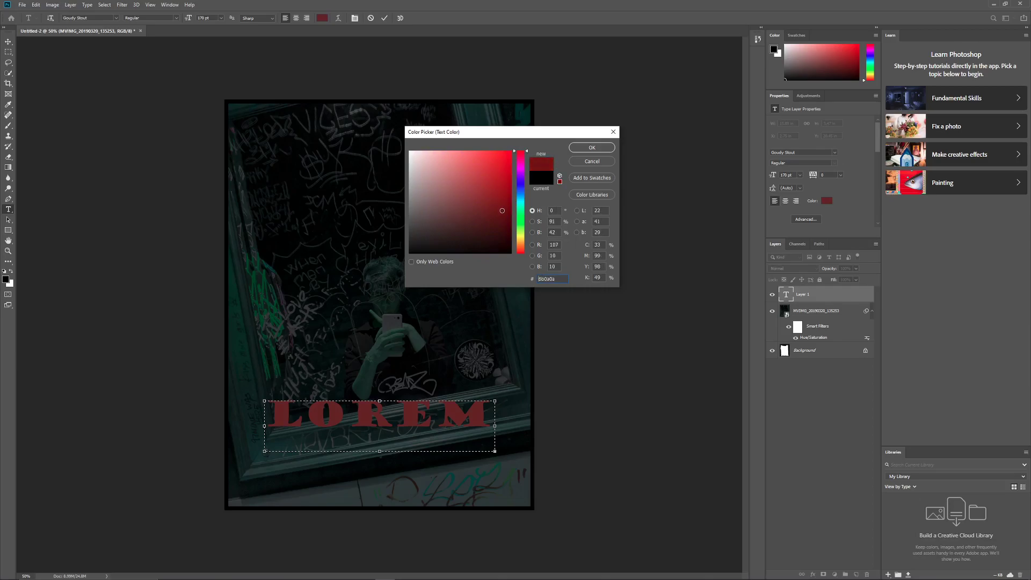
click(593, 147)
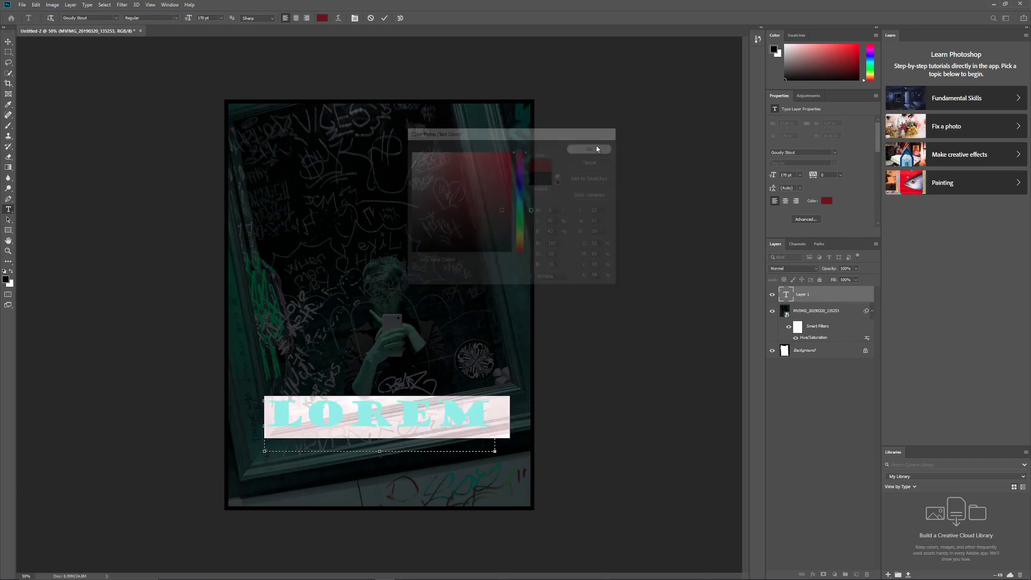
Enter the title THICC STAKES on two lines, enlarging the text box downward and to both sides and centring the second line.
text(THICC)
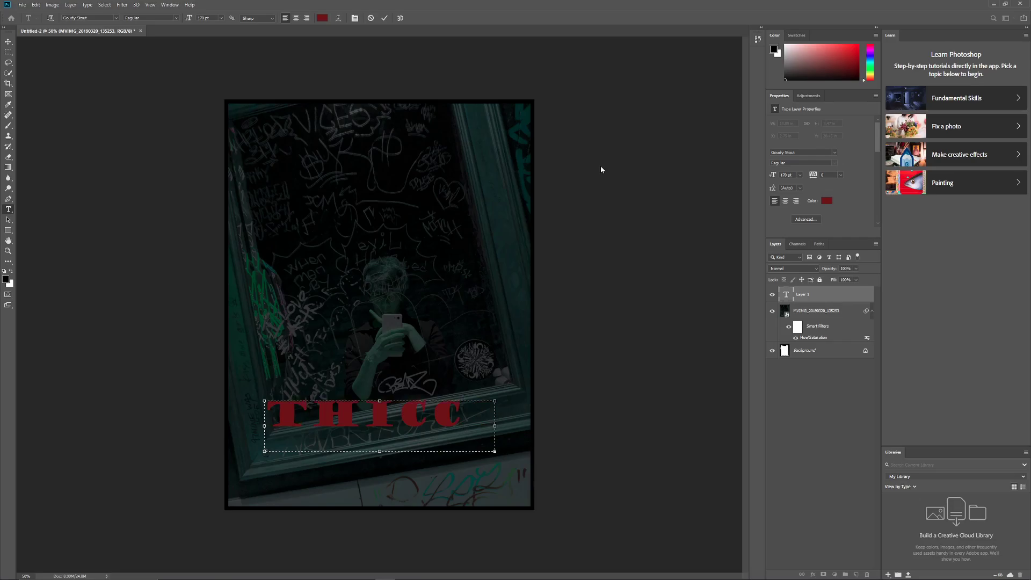
drag(380, 451, 383, 481)
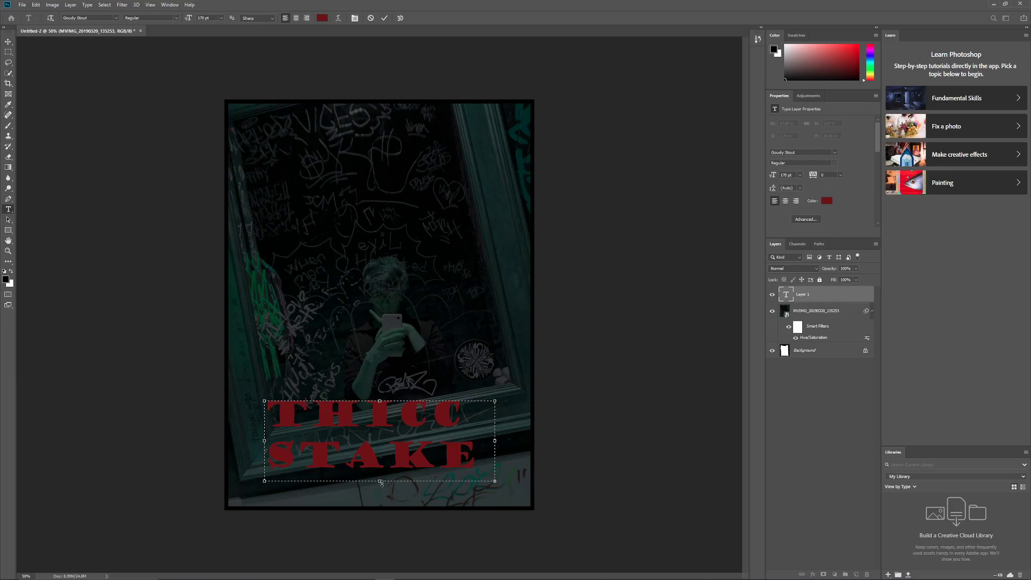
drag(494, 440, 509, 440)
click(294, 18)
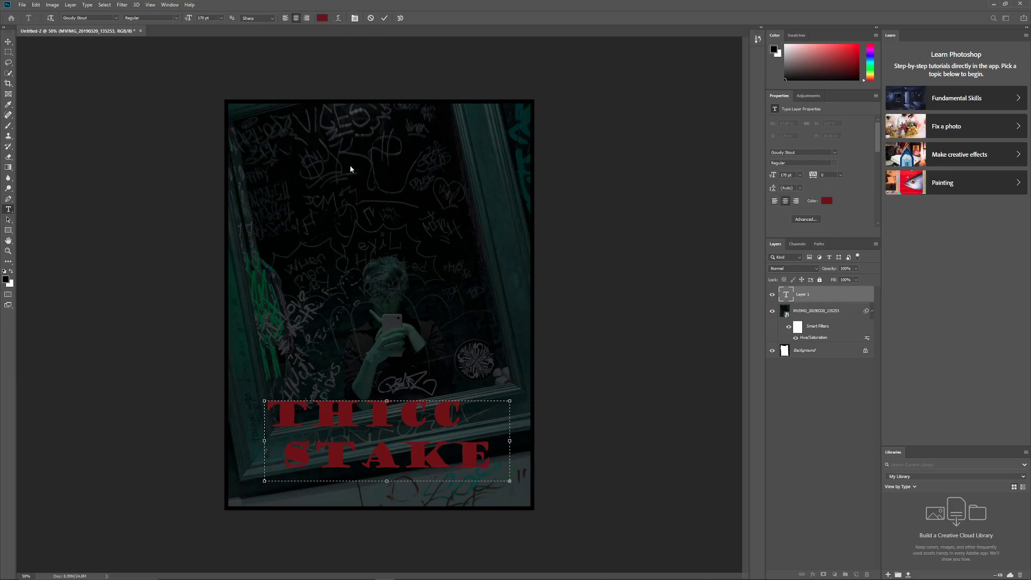
drag(264, 440, 241, 441)
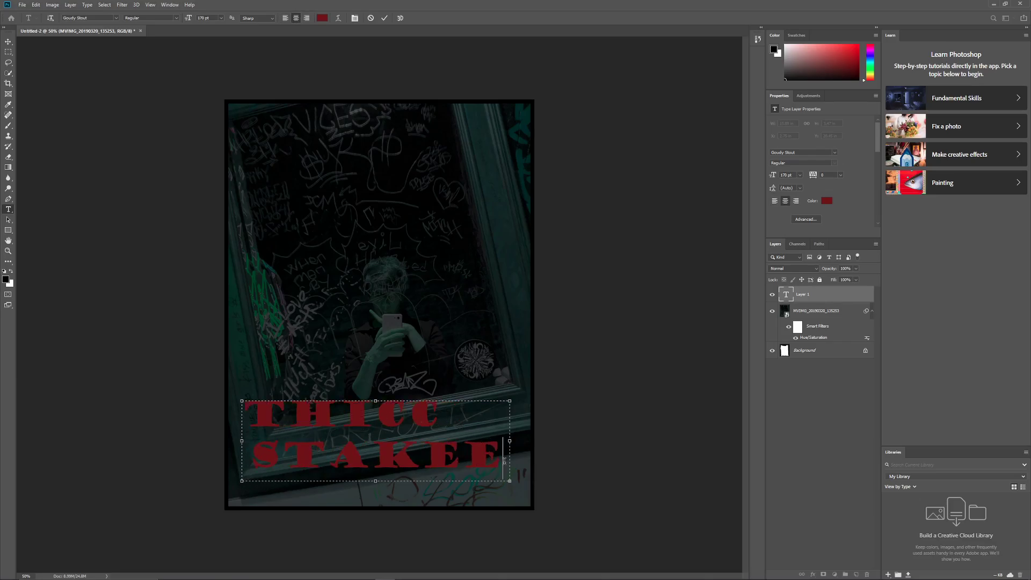
key(BackSpace)
text(S)
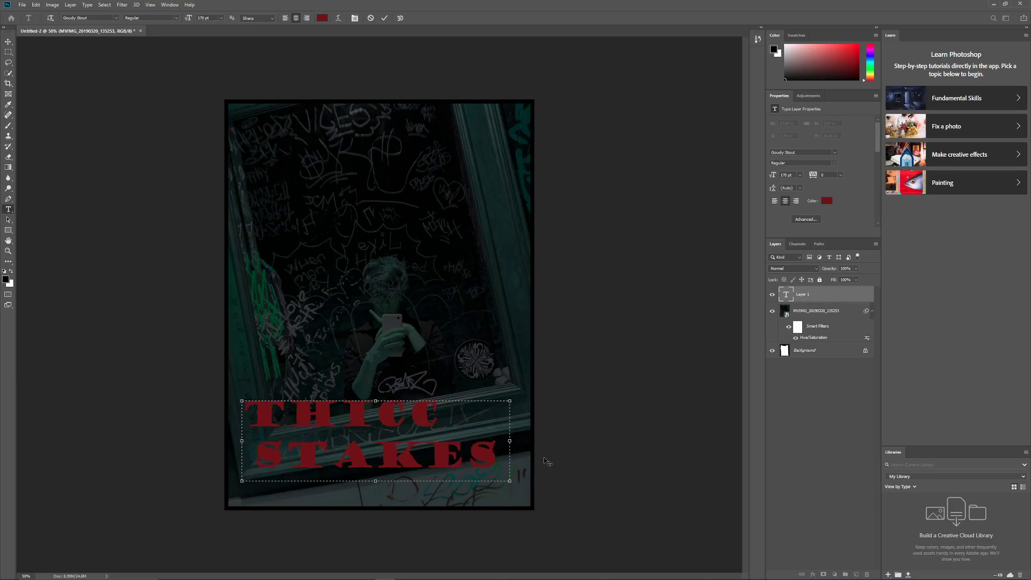
Centre the title's THICC line and move the finished text block slightly lower over the bottom of the mirror frame.
click(374, 417)
click(296, 18)
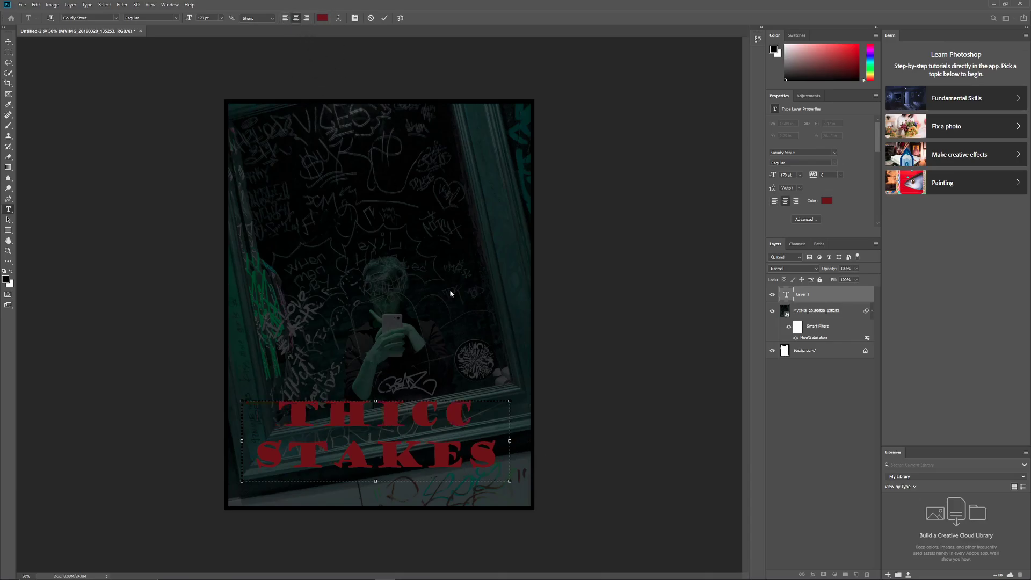
drag(375, 400, 377, 396)
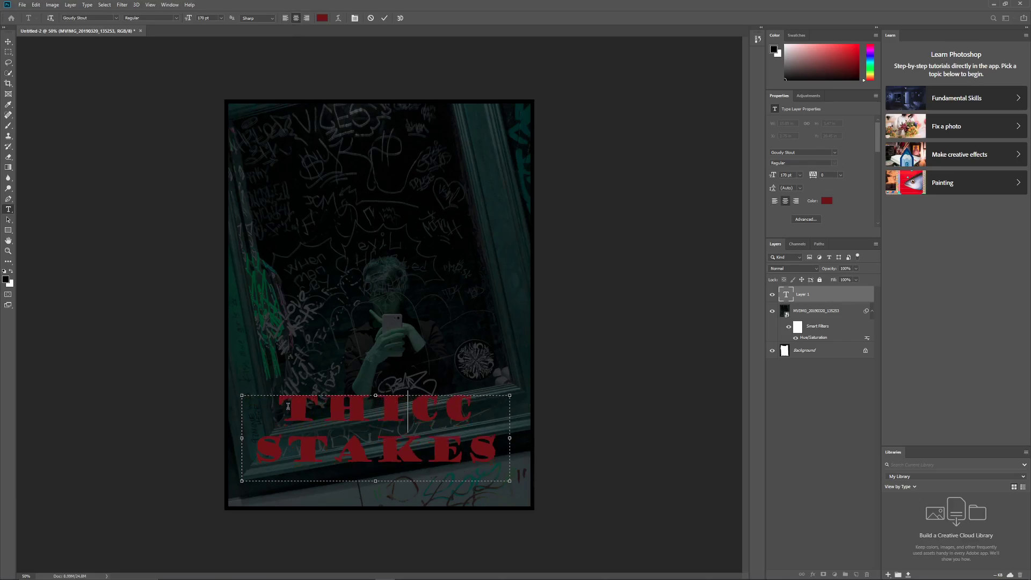
key(ctrl+Return)
key(v)
drag(479, 401, 457, 420)
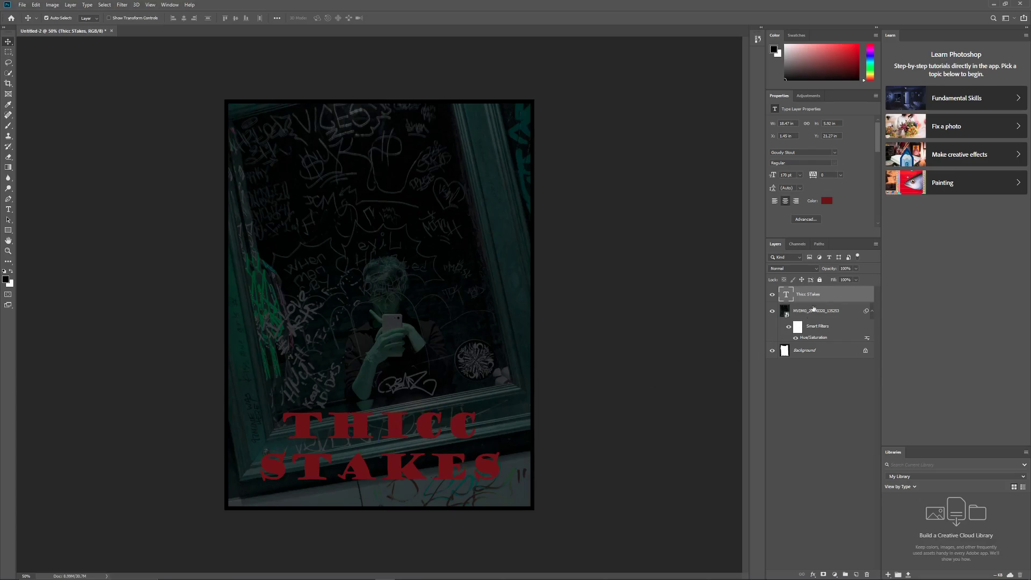
Duplicate the title text layer and set the copy's text colour to black, hex 000000.
right_click(815, 294)
click(853, 255)
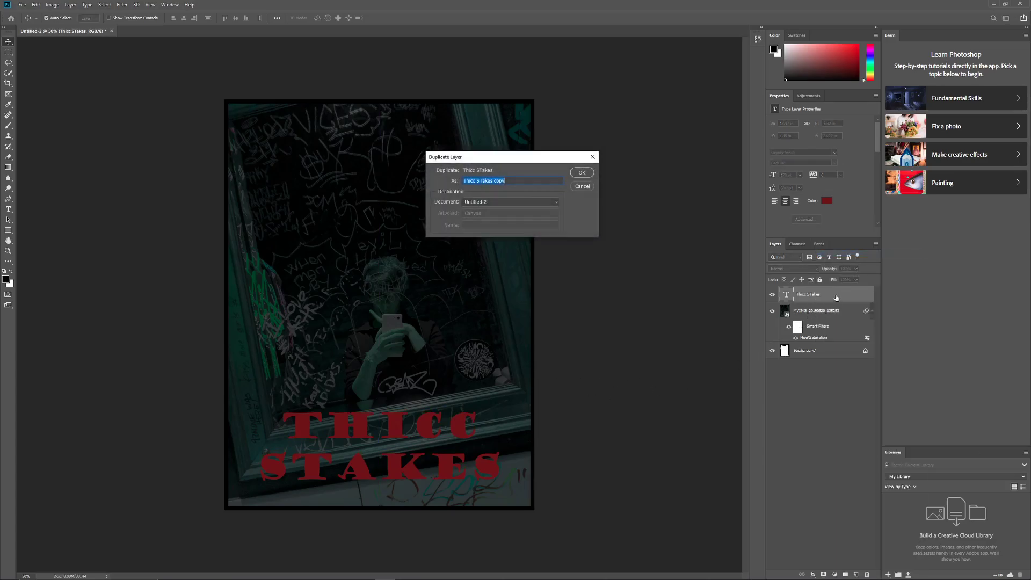
click(582, 173)
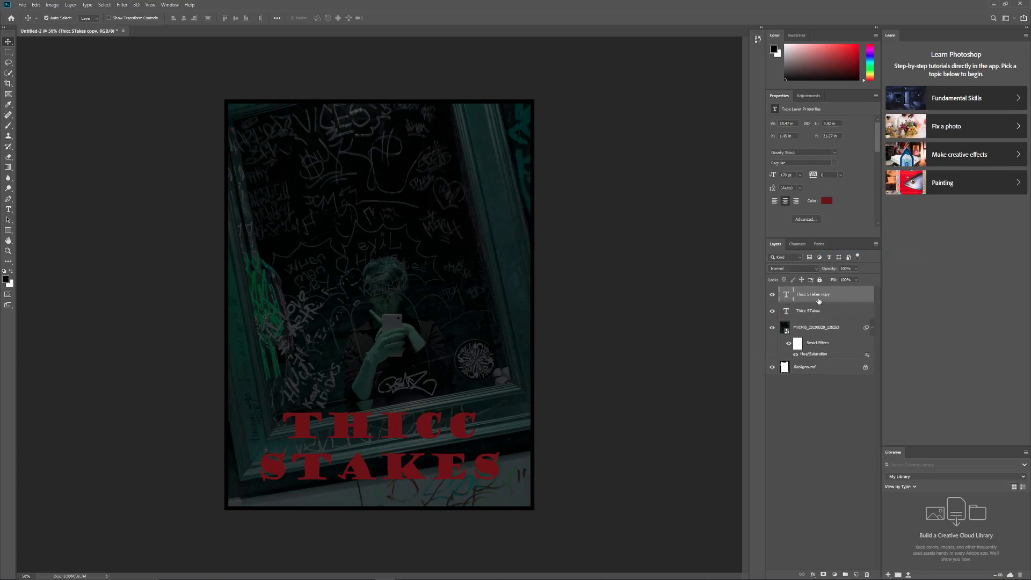
click(827, 200)
click(511, 252)
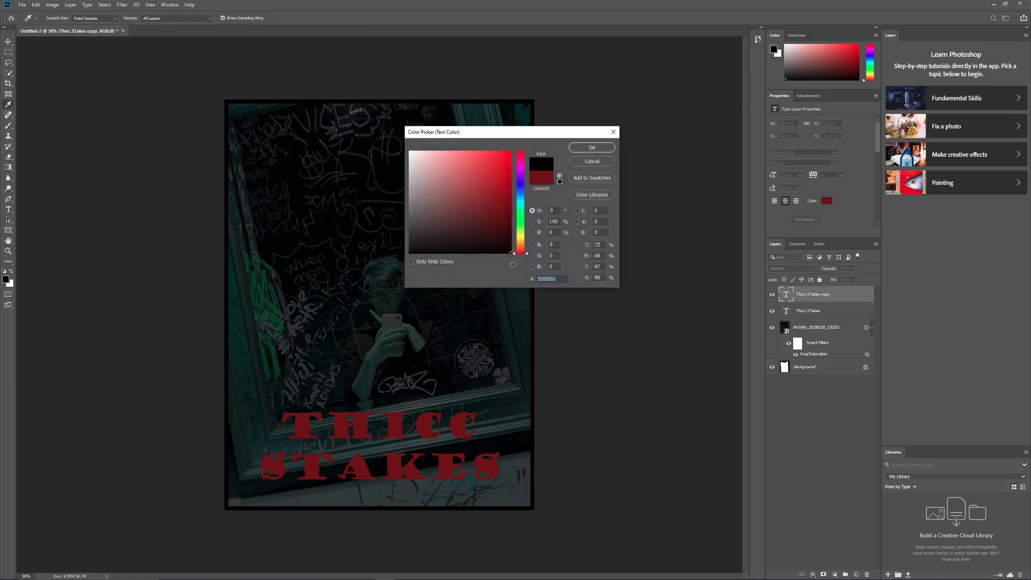
click(592, 147)
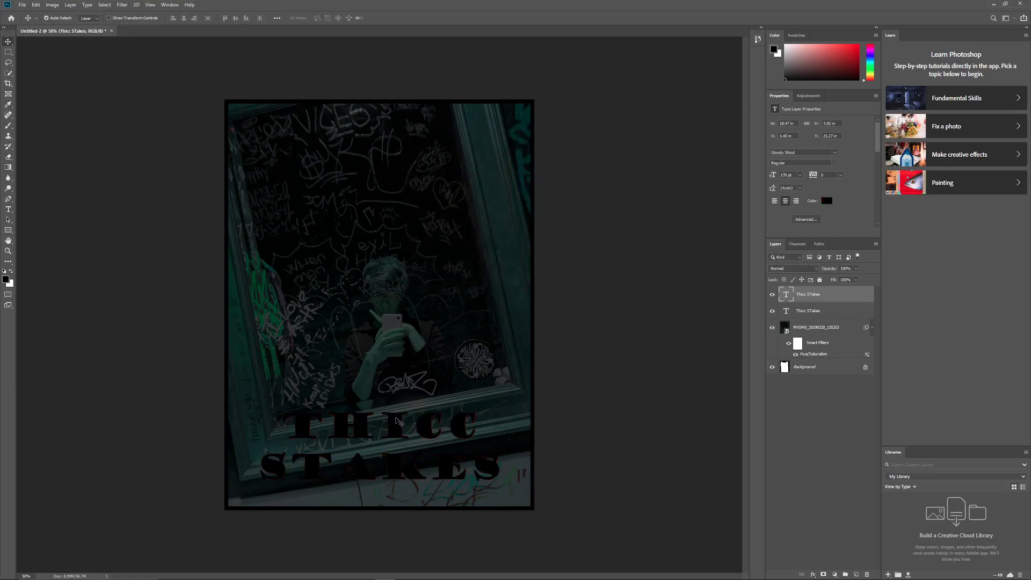
Offset the black title copy slightly up and to the left and order it beneath the red title as a shadow.
mouse_move(397, 426)
mouse_down()
mouse_move(401, 435)
mouse_move(392, 422)
mouse_up()
drag(816, 307, 813, 319)
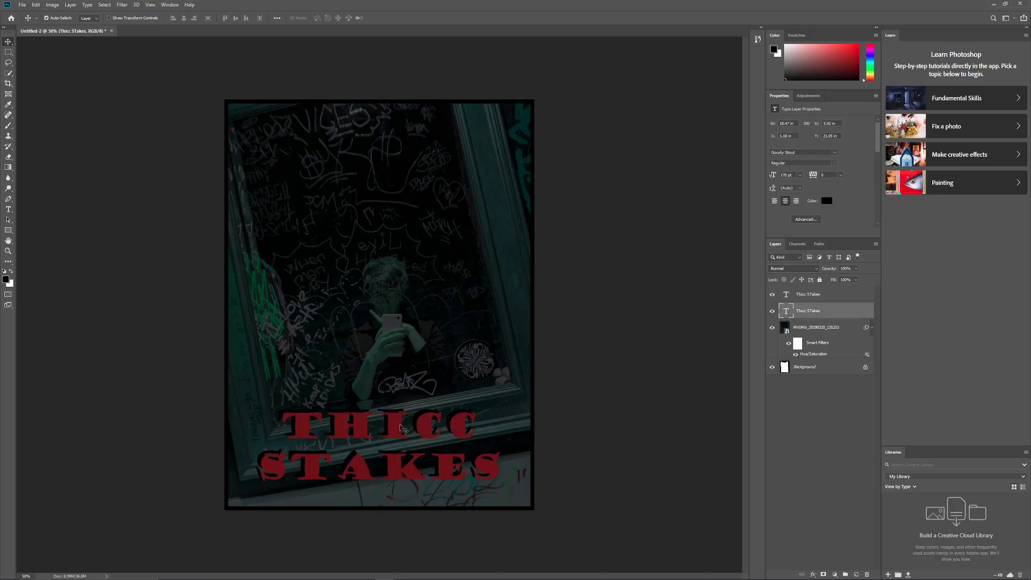
drag(257, 460, 266, 459)
Place the 2000px-Parental_Advisory_label.svg image in the poster's upper-left corner, just inside the black border.
drag(241, 175, 352, 207)
drag(536, 205, 280, 111)
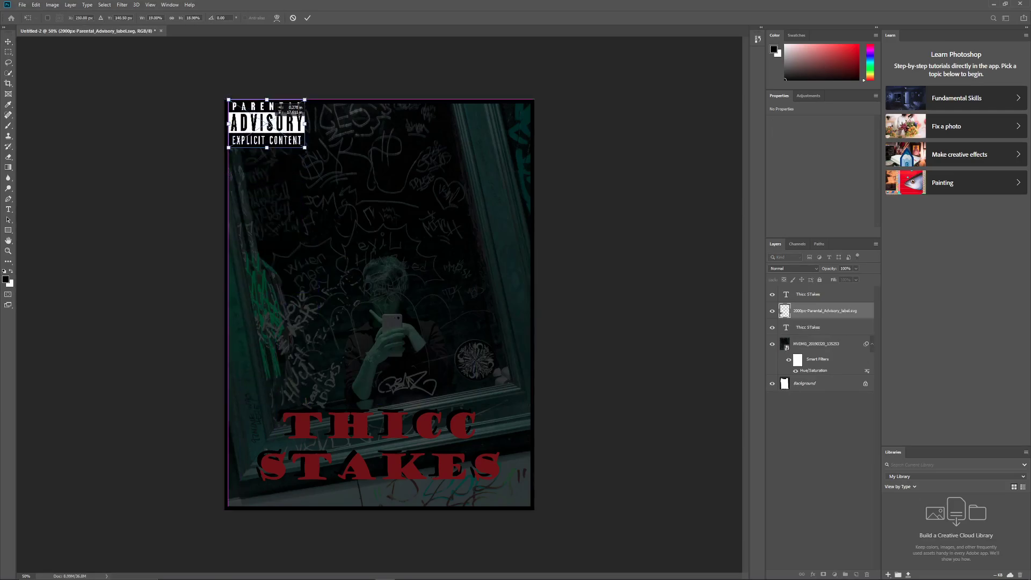
key(Return)
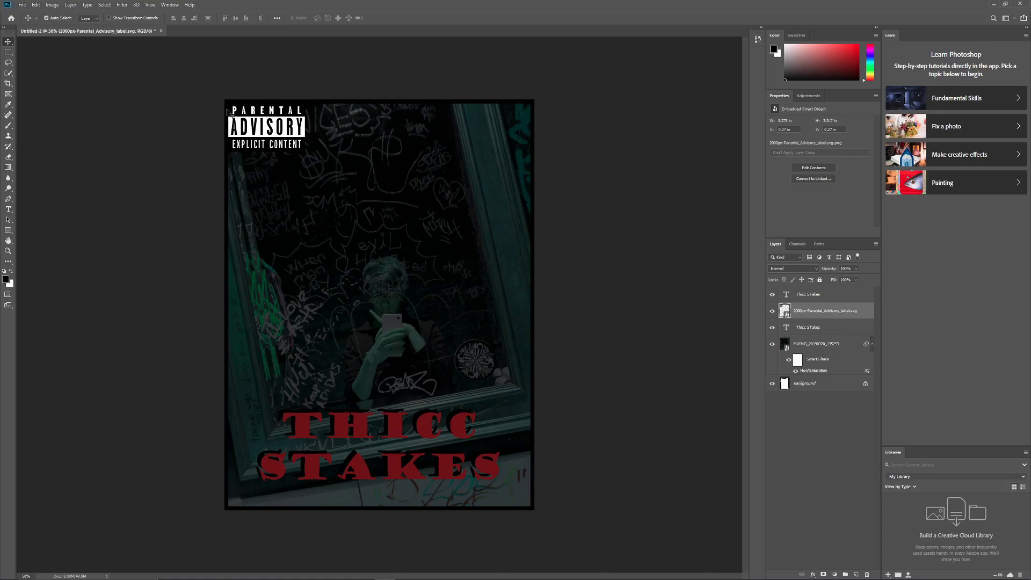
Save the poster in Documents as the Photoshop file finalProductChallenge4 with Maximize Compatibility on.
key(ctrl+s)
text(finalProductChallenge4)
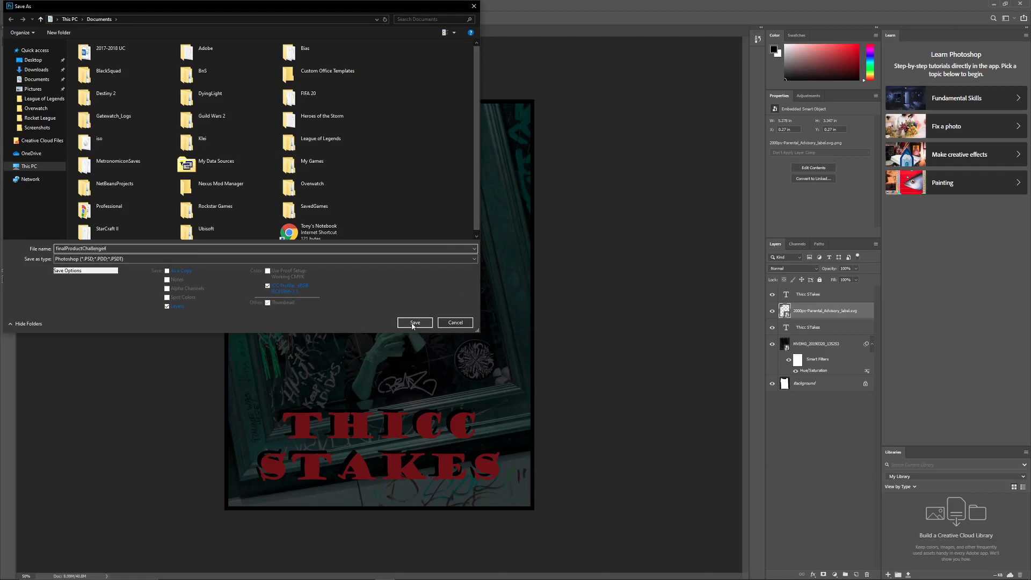
click(415, 322)
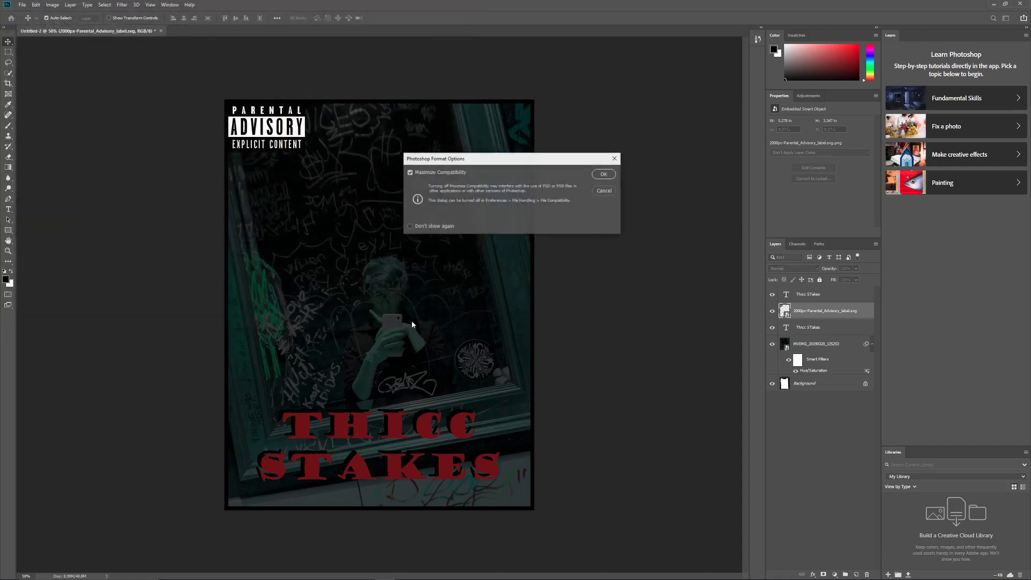
click(605, 175)
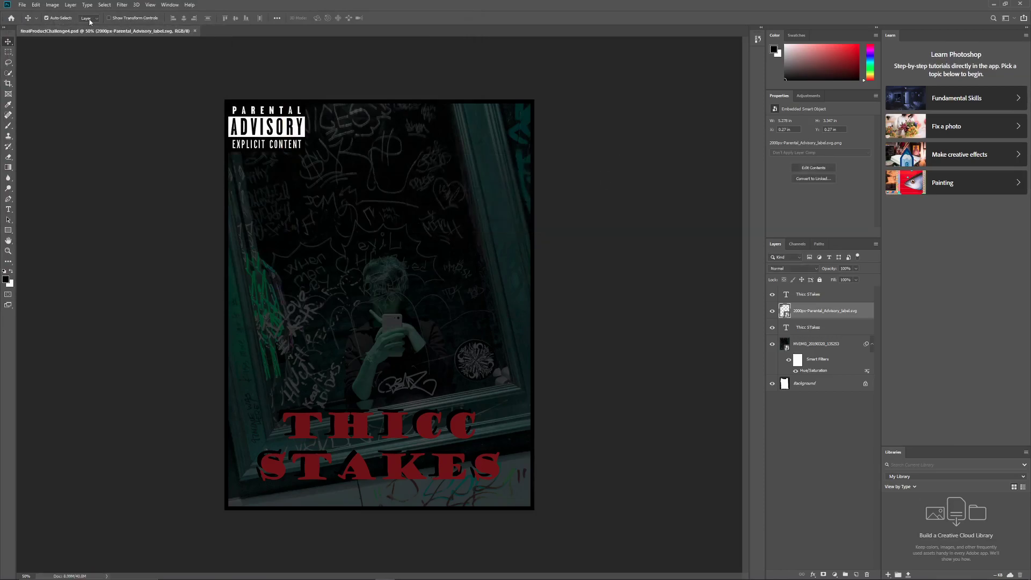
Export the poster to Documents as a JPG at 100% quality named finalProductChallenge4.
click(24, 4)
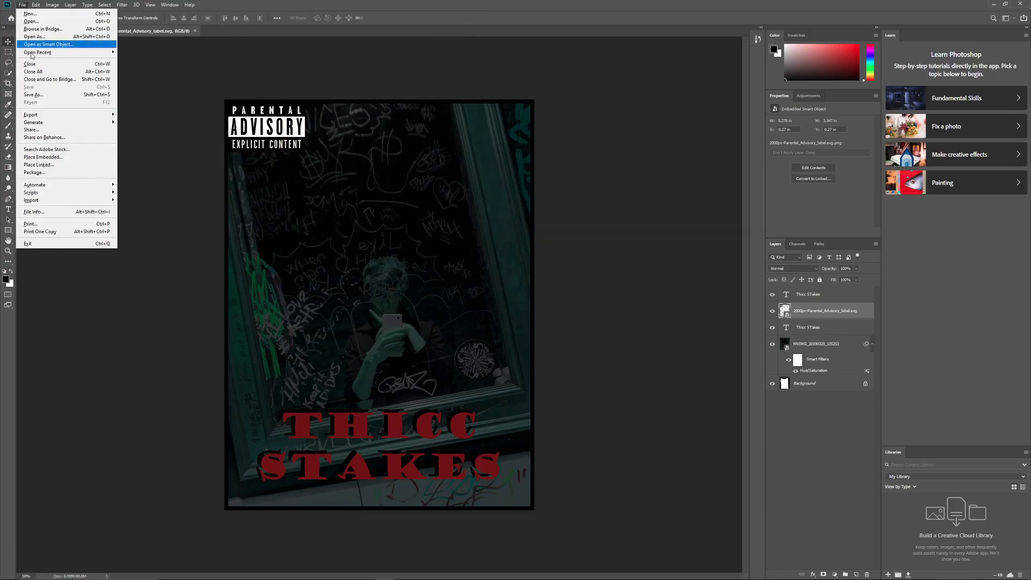
mouse_move(59, 116)
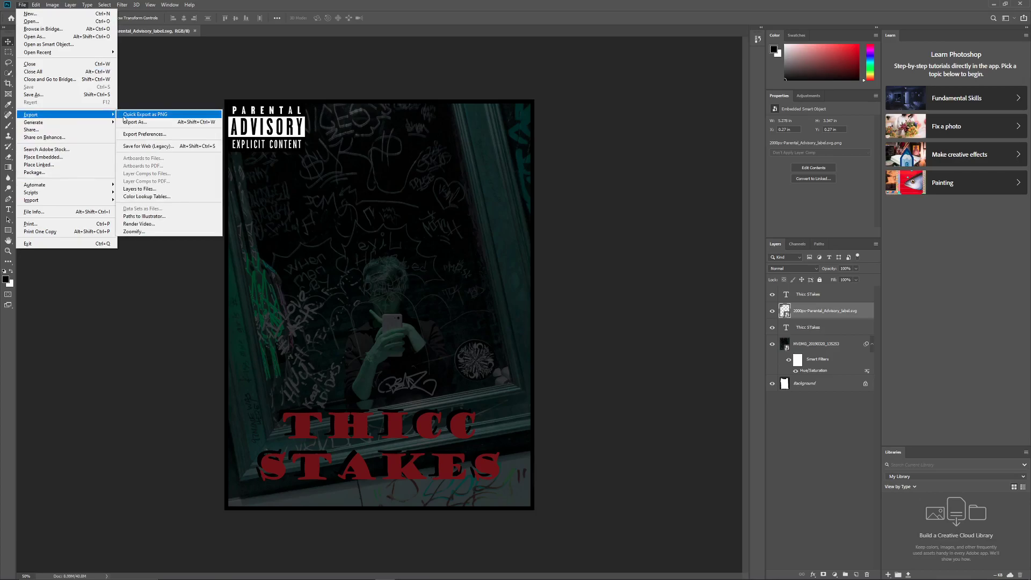
click(138, 123)
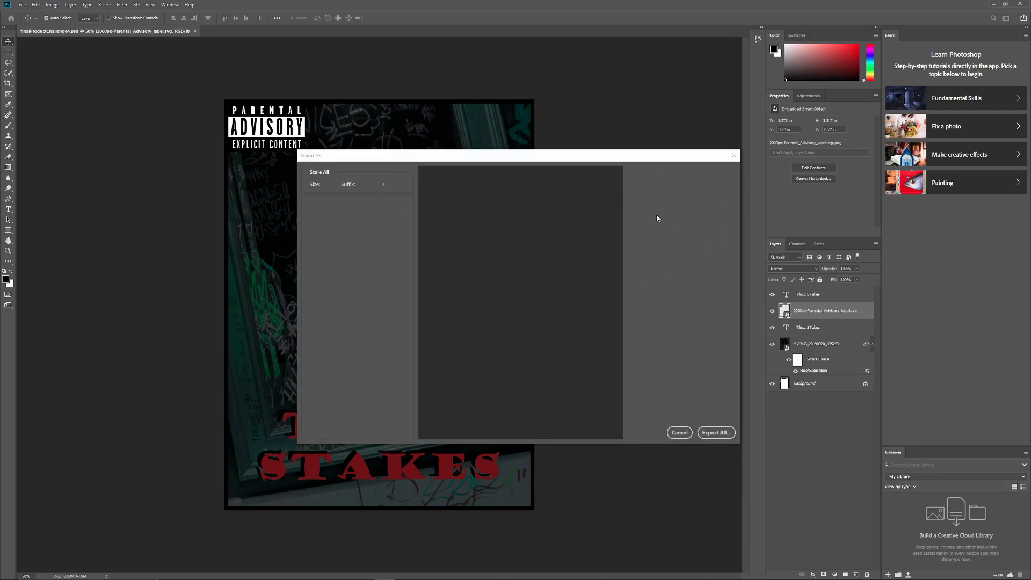
click(692, 186)
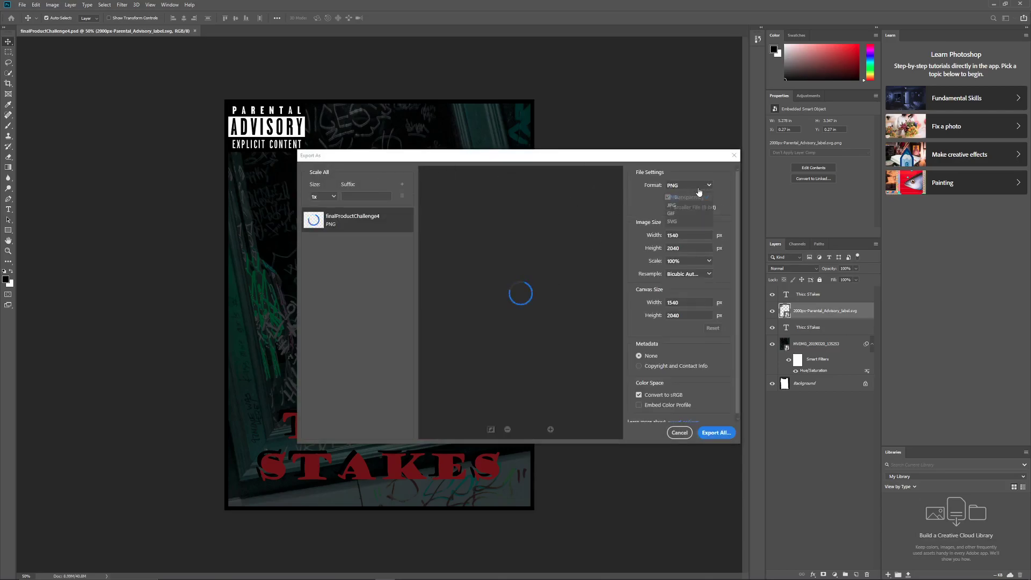
click(692, 206)
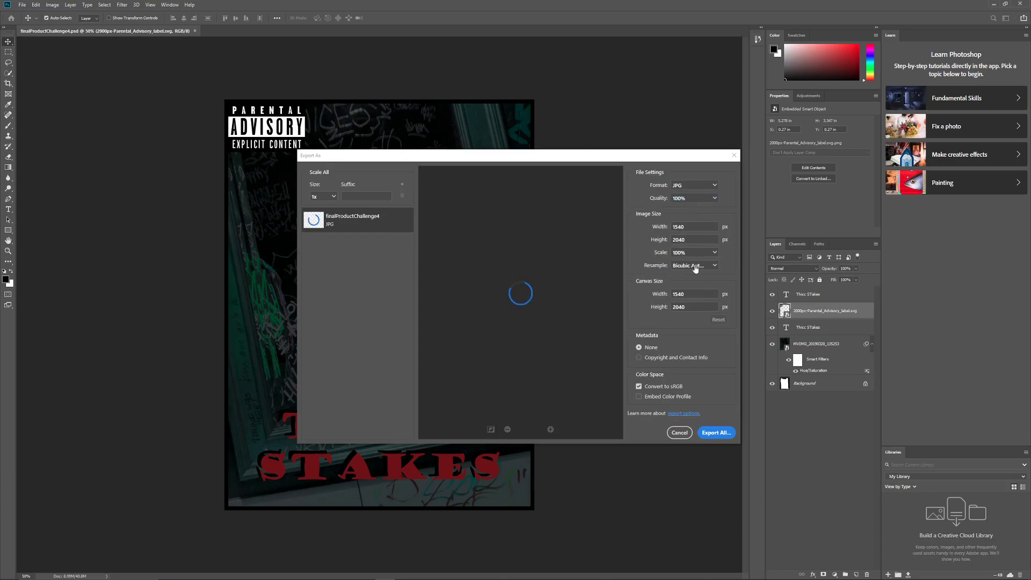
click(726, 437)
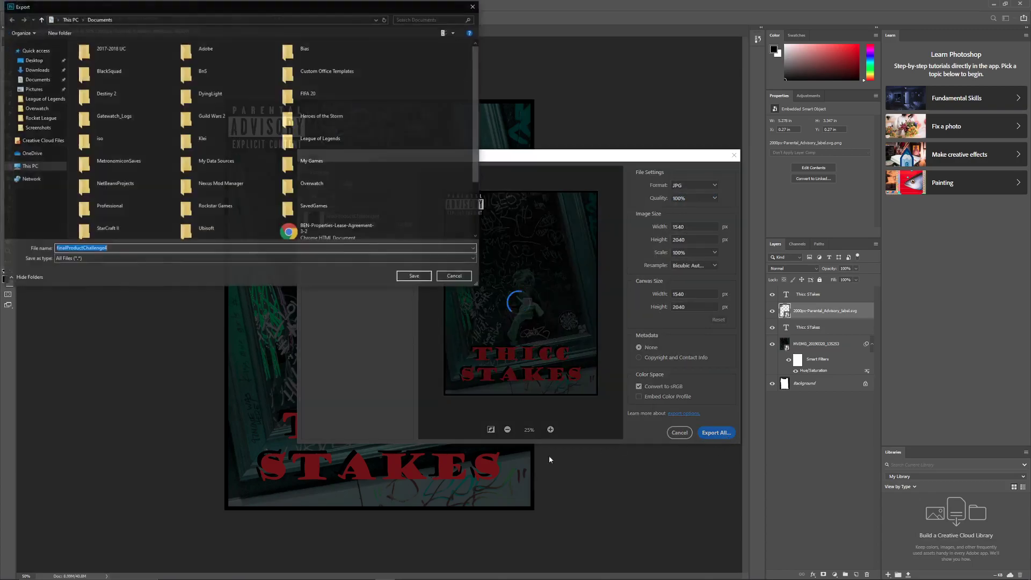
click(415, 276)
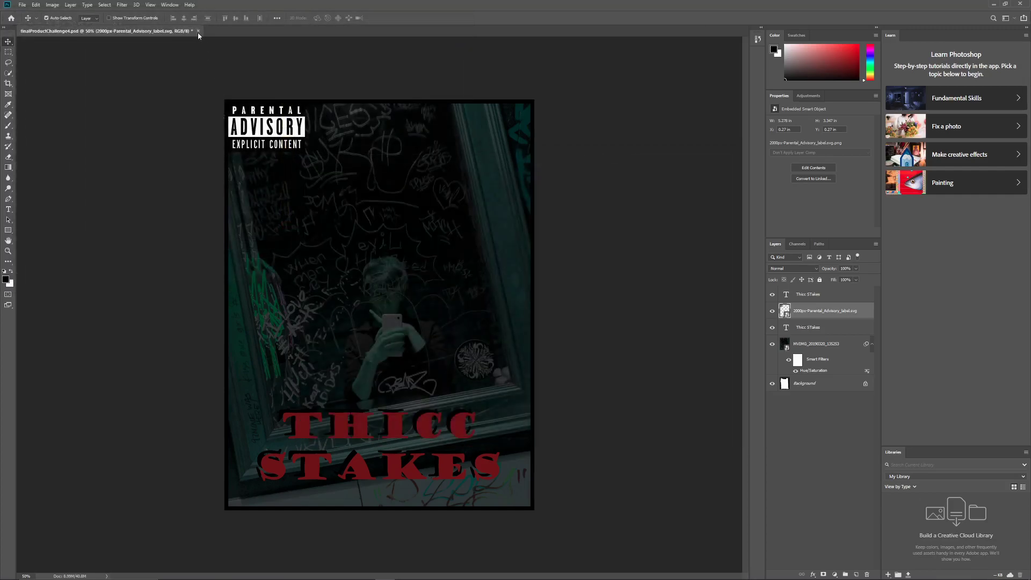
Close the poster document and save its changes.
click(199, 30)
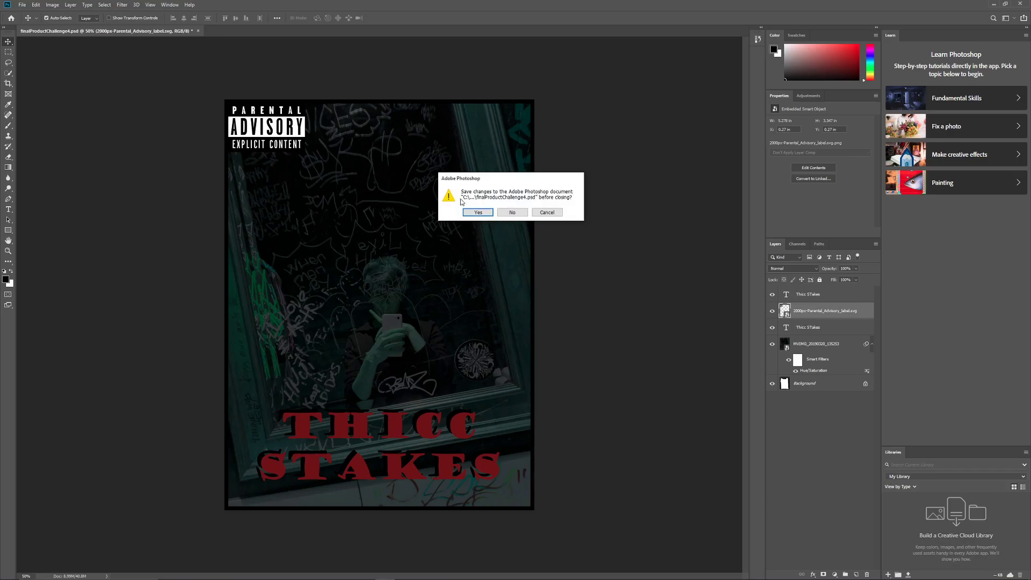
click(480, 212)
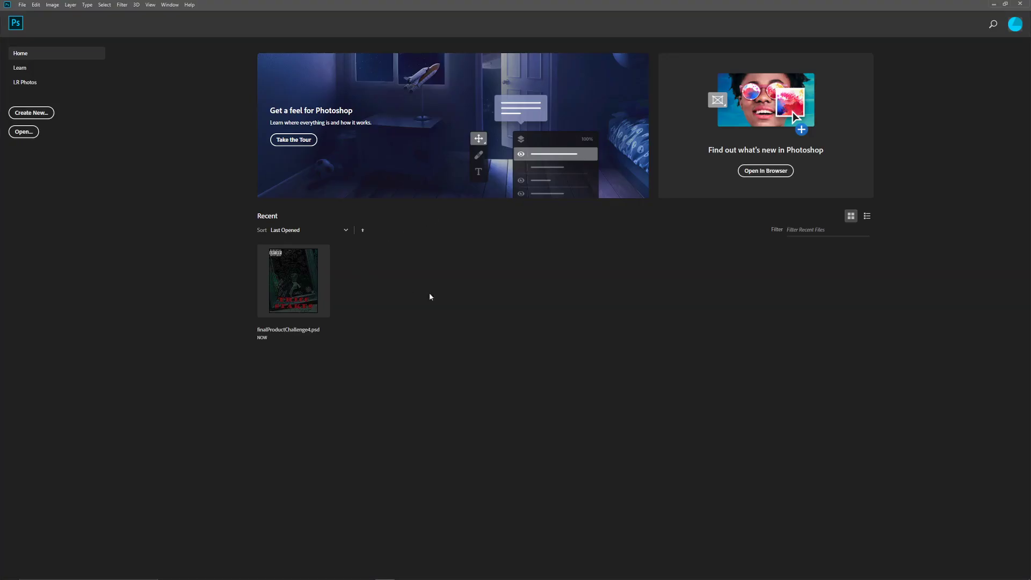